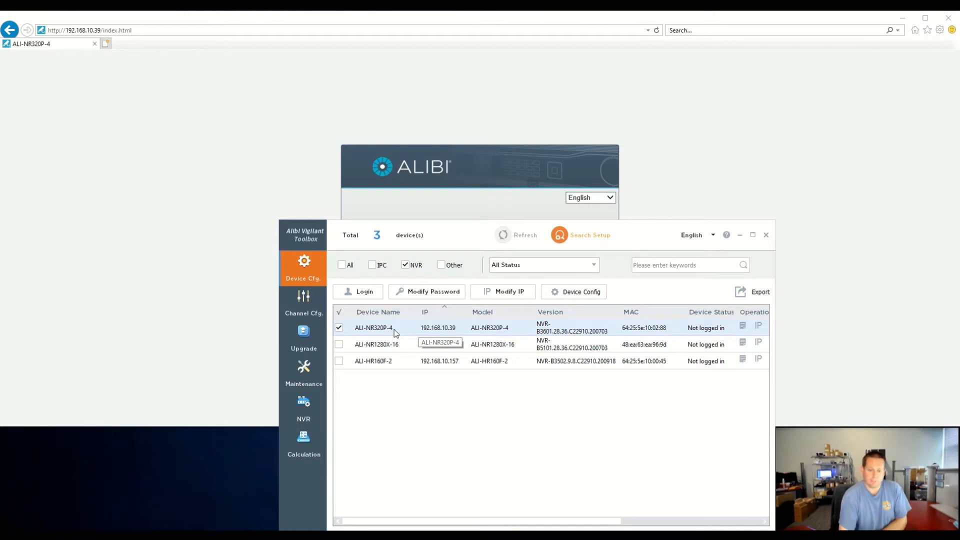
# Switch to the ALI-NR320P-4 recorder's browser page, log in as admin with the account password, and dismiss the offer to store it.
pyautogui.click(395, 330)
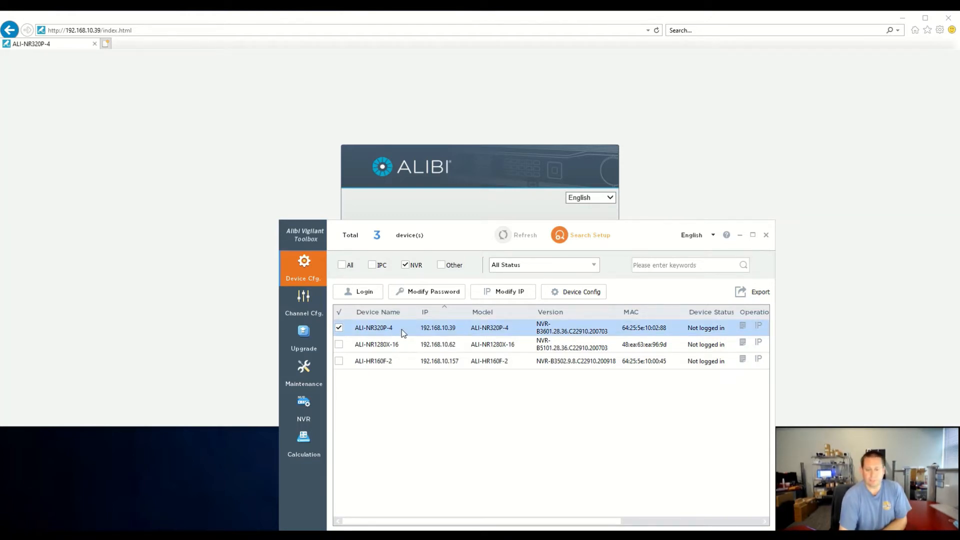
pyautogui.click(398, 178)
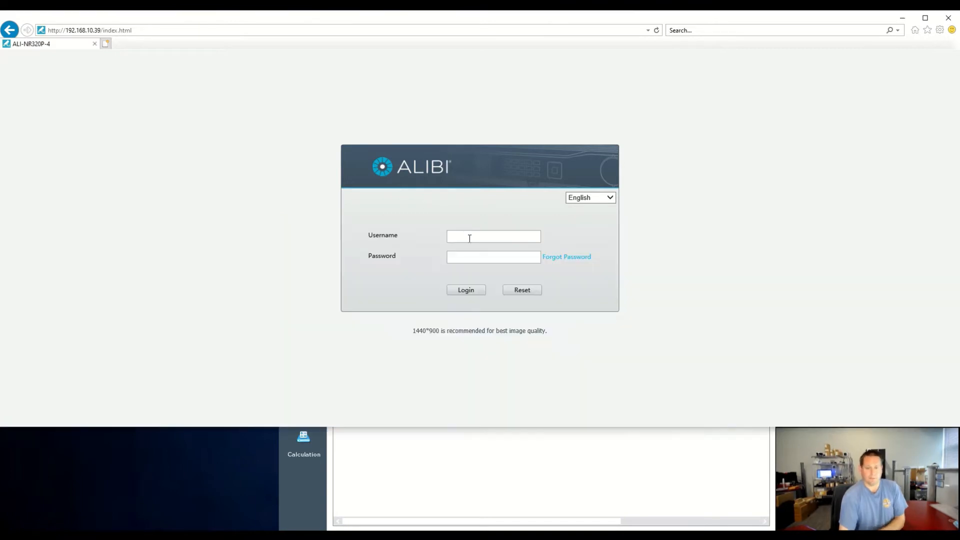
pyautogui.click(478, 240)
pyautogui.write('admin')
pyautogui.press('Tab')
pyautogui.write('a')
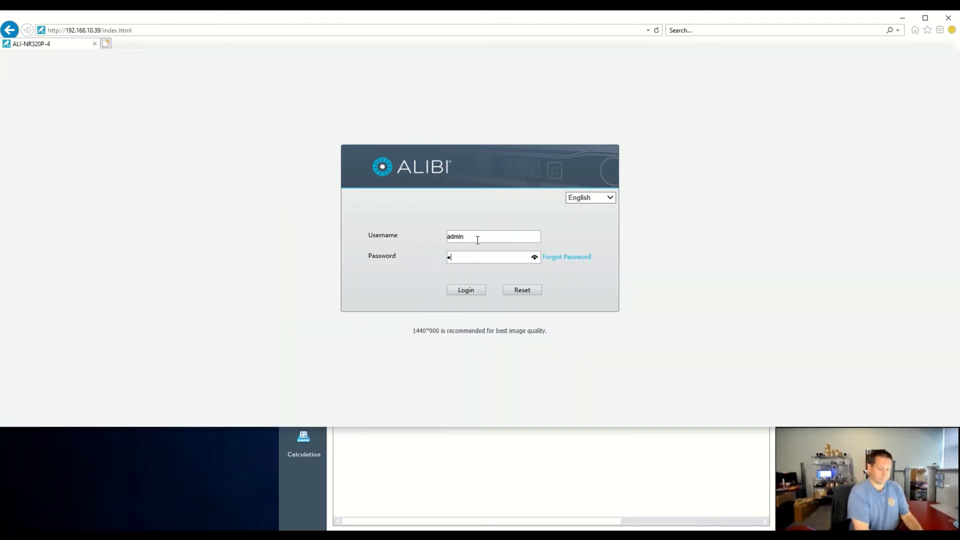
pyautogui.write('•••••••')
pyautogui.press('Return')
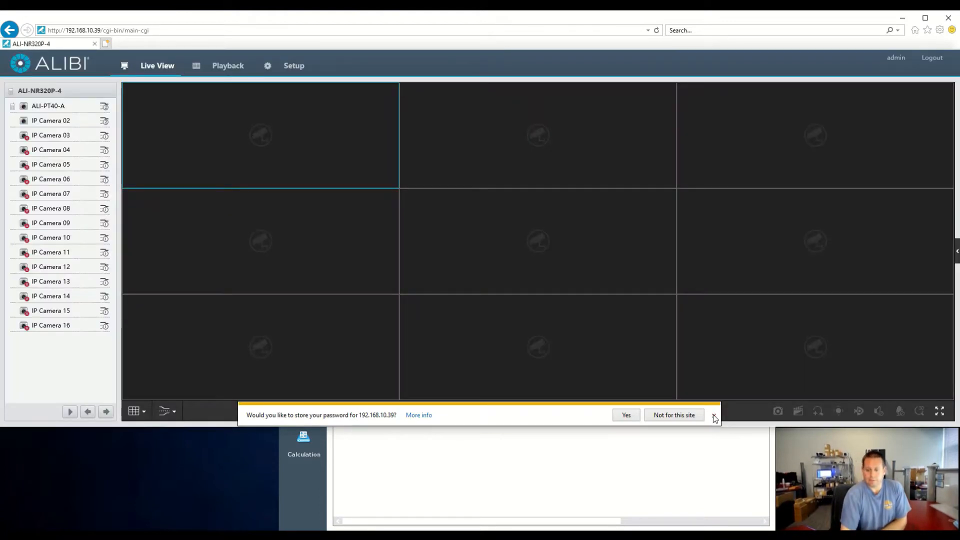
pyautogui.click(713, 417)
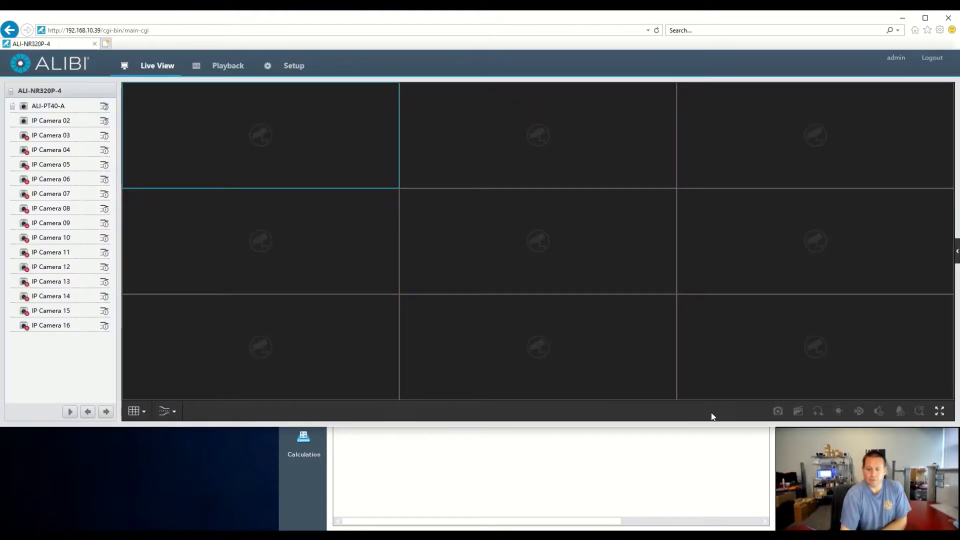
# Open the recorder's camera setup list and examine the protocol and address of cameras D1 and D2.
pyautogui.click(300, 71)
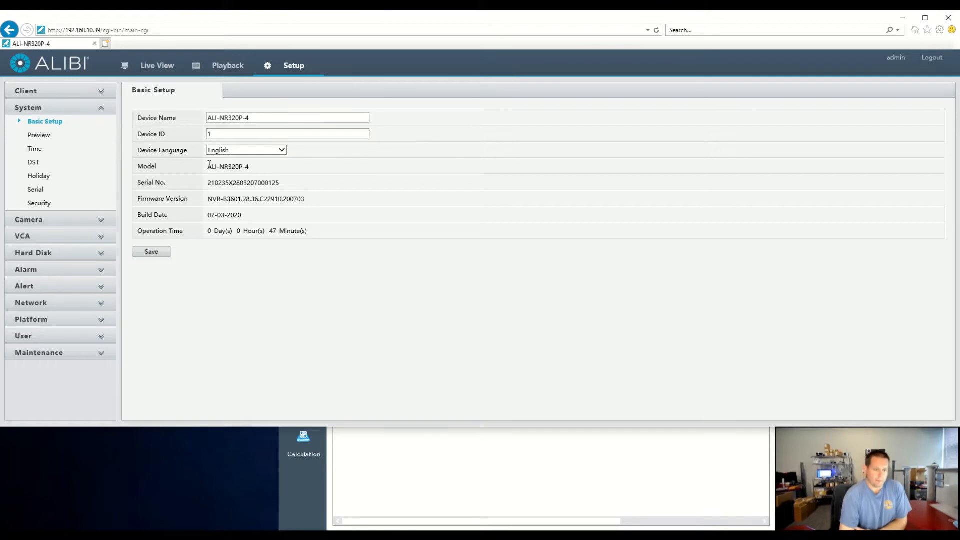
pyautogui.click(101, 222)
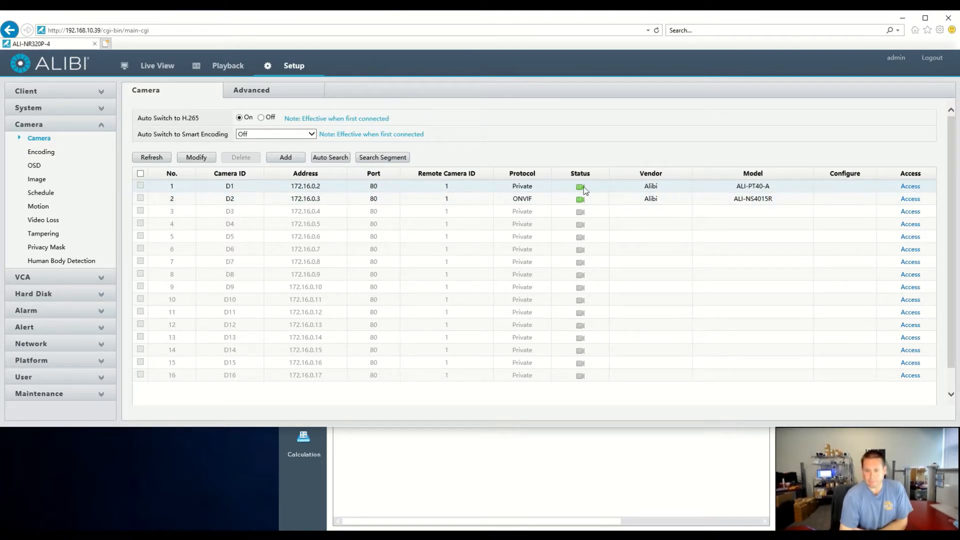
pyautogui.moveTo(539, 189); pyautogui.dragTo(487, 192)
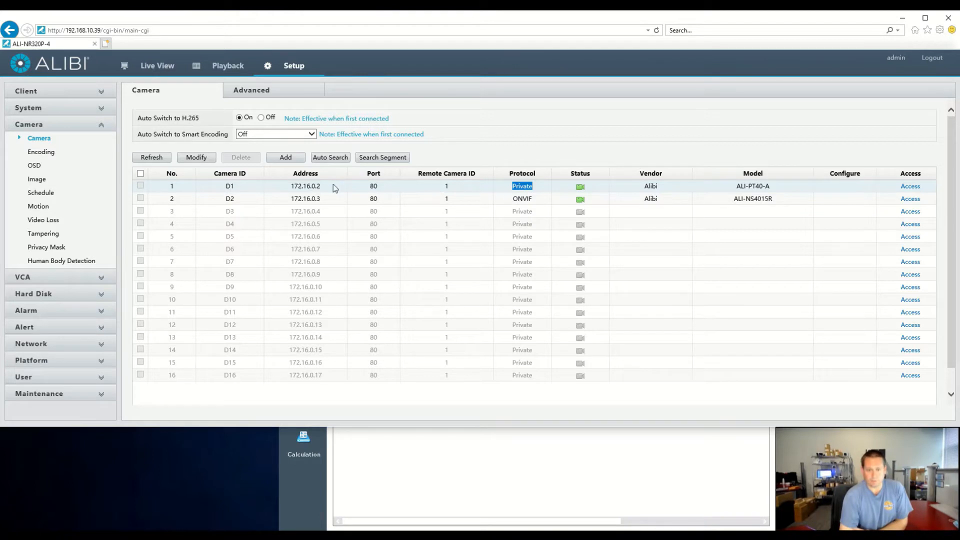
pyautogui.moveTo(334, 188); pyautogui.dragTo(283, 188)
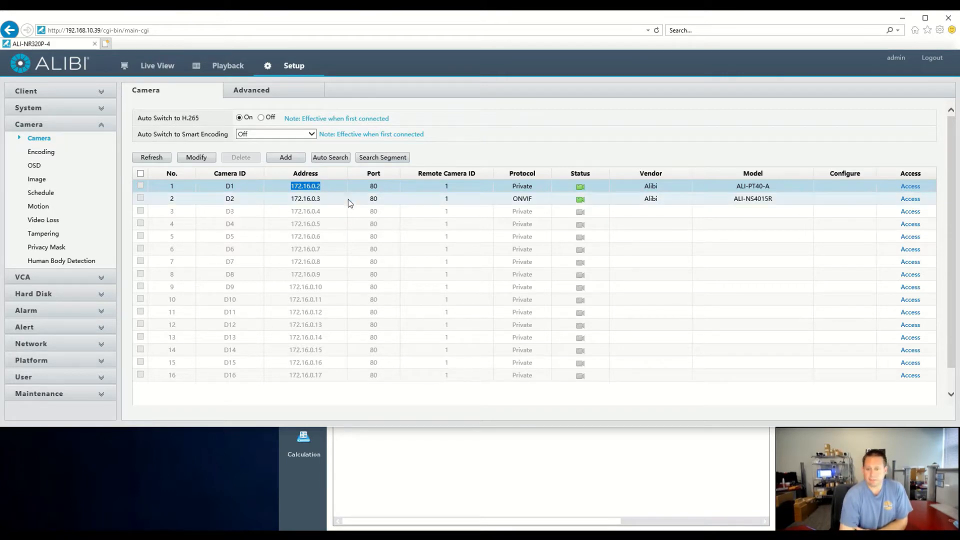
pyautogui.click(395, 203)
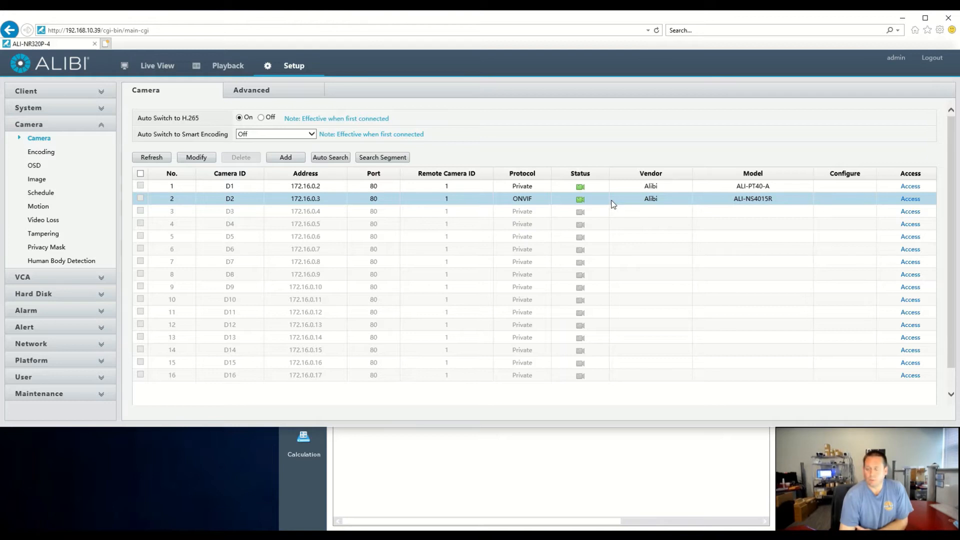
# Access camera D2's own web page from the list, log in as admin with the account password, and close the page.
pyautogui.click(908, 200)
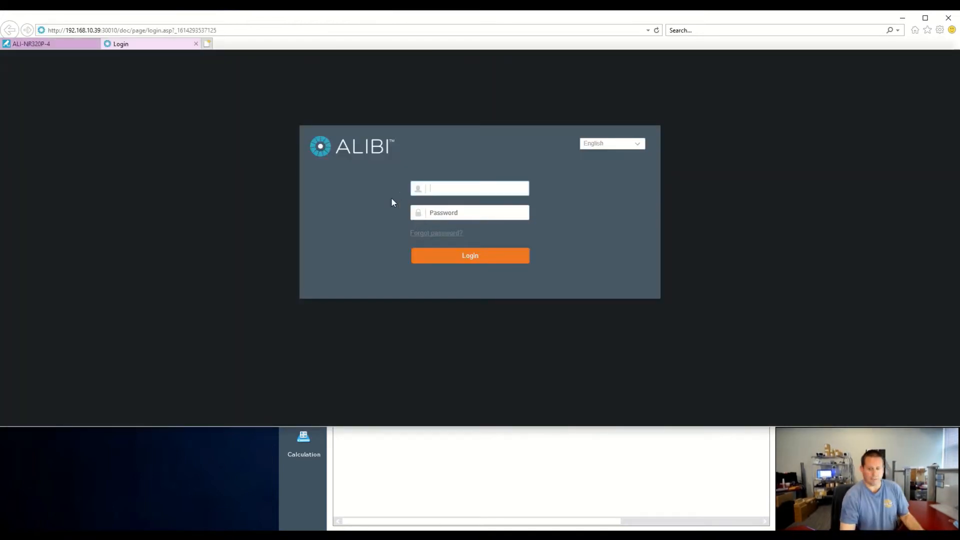
pyautogui.write('admin')
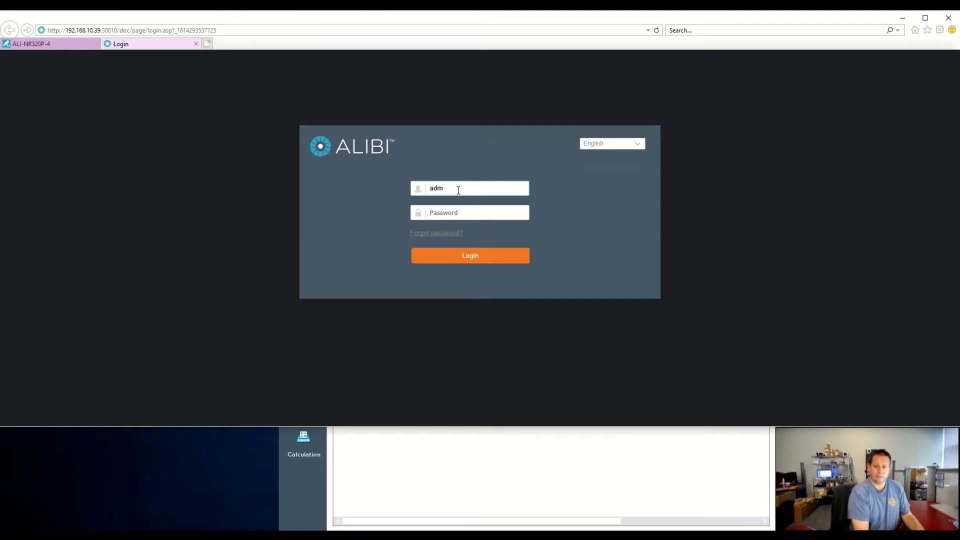
pyautogui.press('Tab')
pyautogui.write('•')
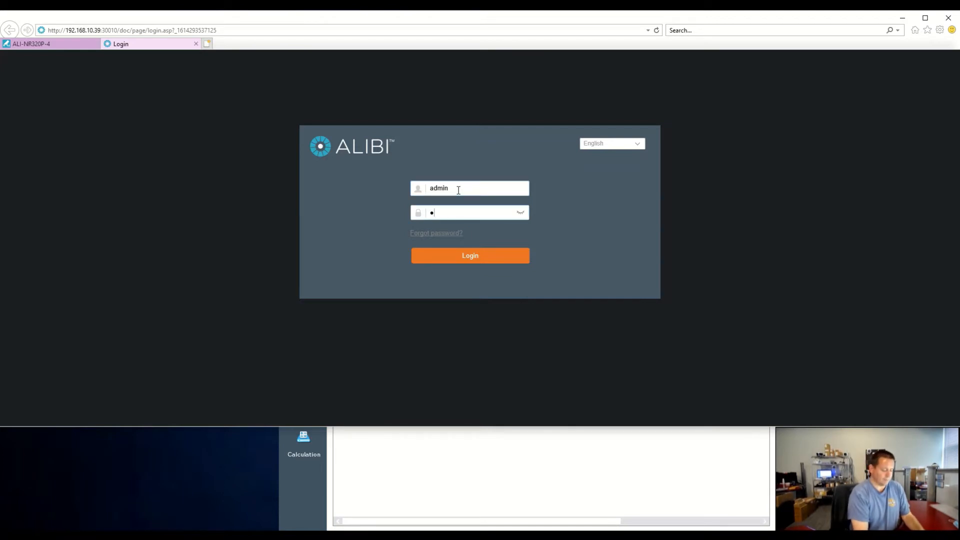
pyautogui.write('••')
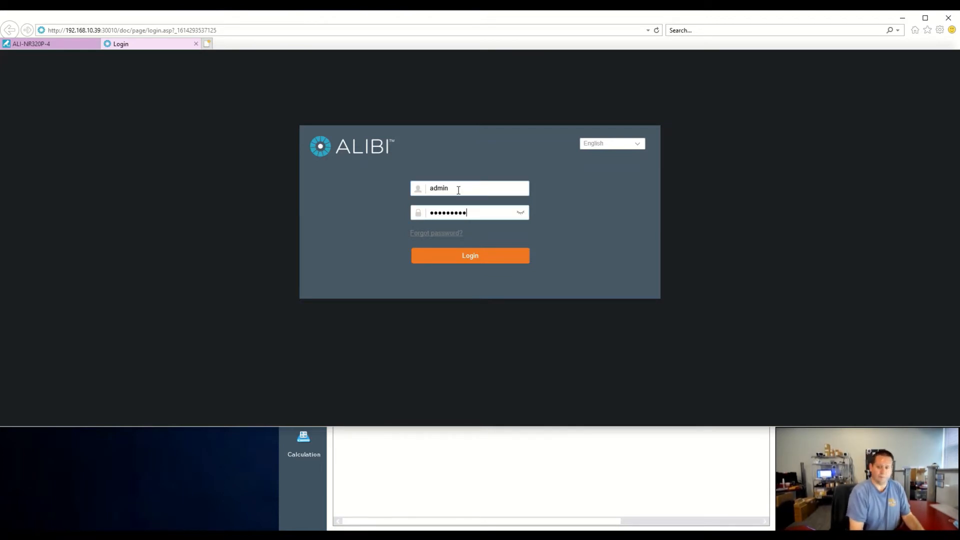
pyautogui.click(447, 256)
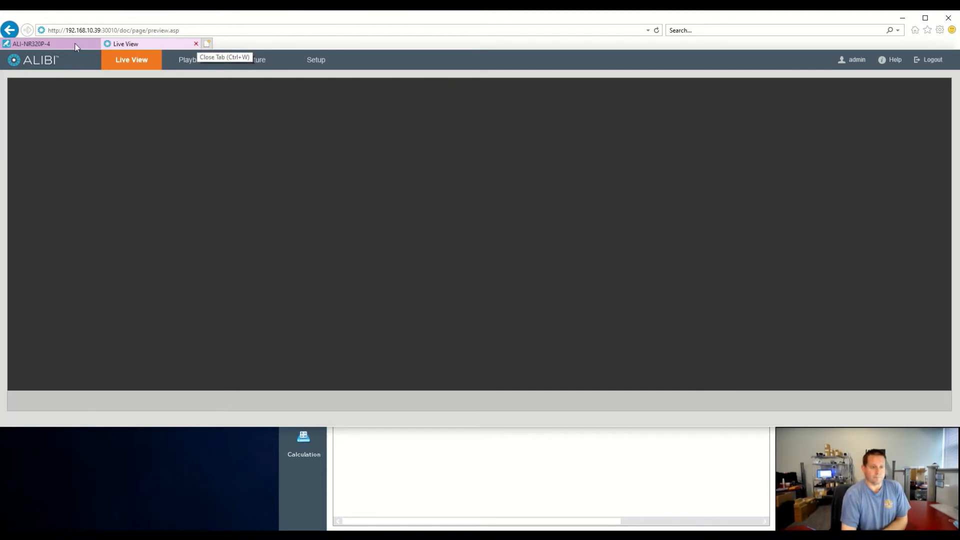
pyautogui.click(197, 44)
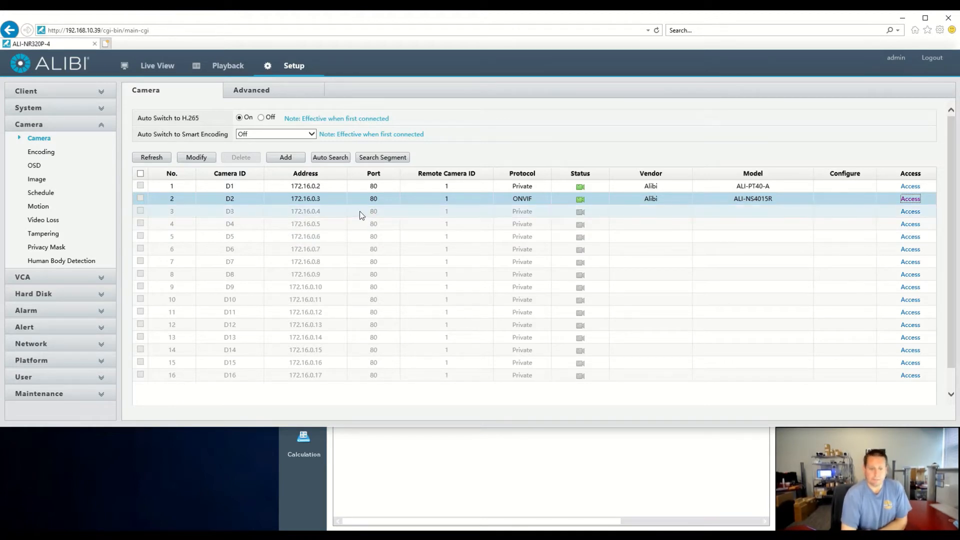
# Search the network for cameras, add the ALI-XB81-UZAI at 192.168.10.106 with the Private protocol, and save it.
pyautogui.click(286, 158)
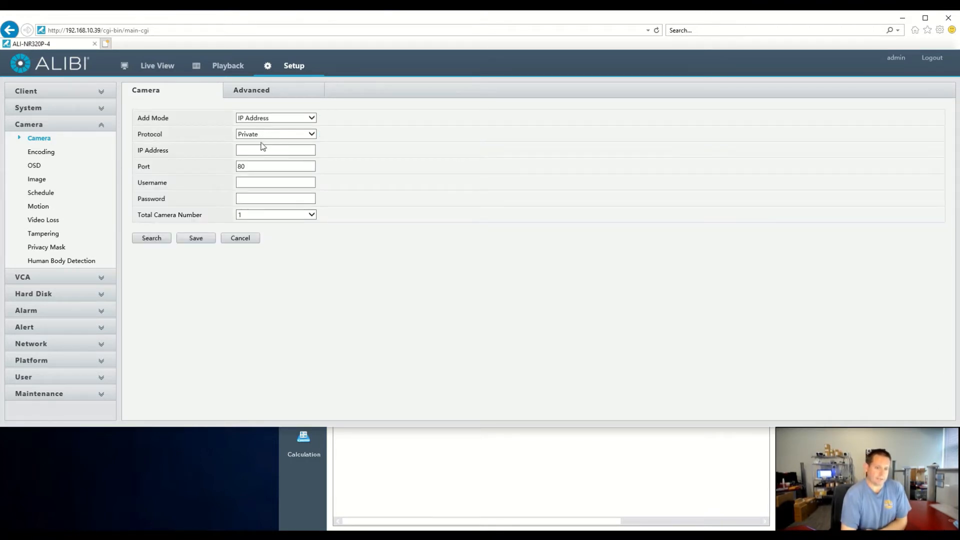
pyautogui.click(264, 150)
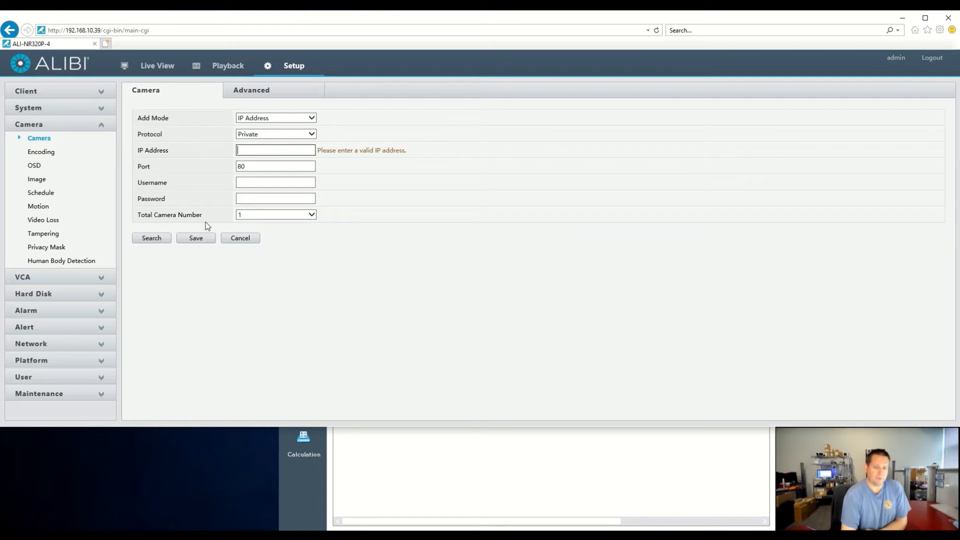
pyautogui.click(159, 239)
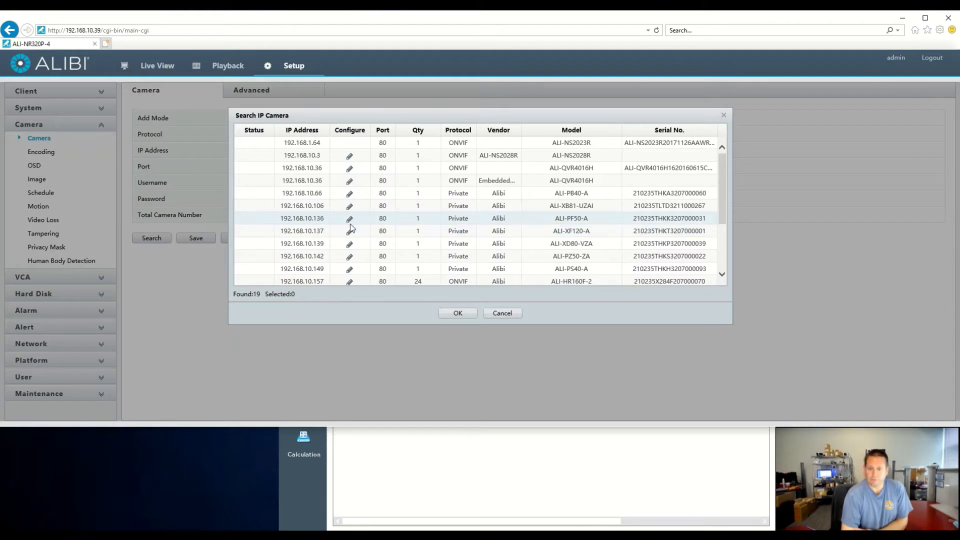
pyautogui.click(332, 208)
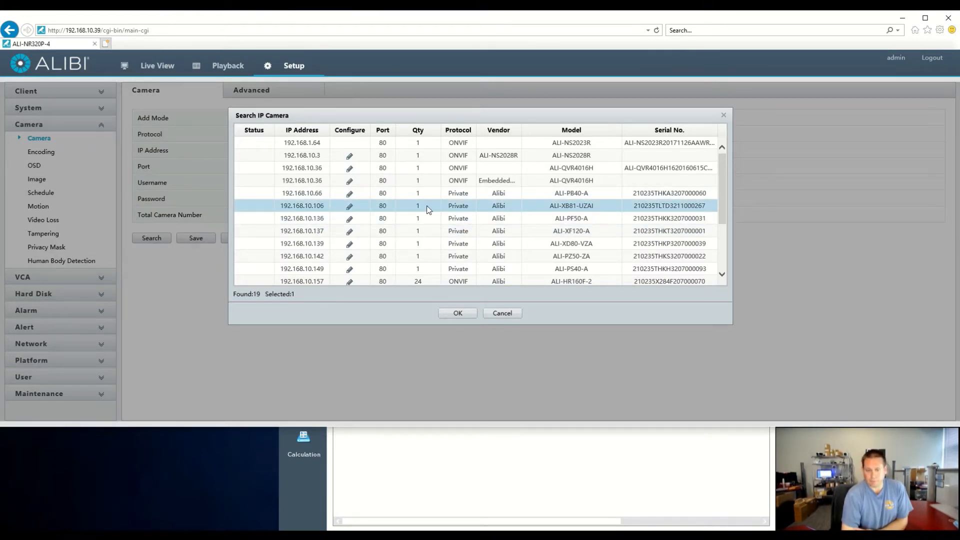
pyautogui.click(458, 313)
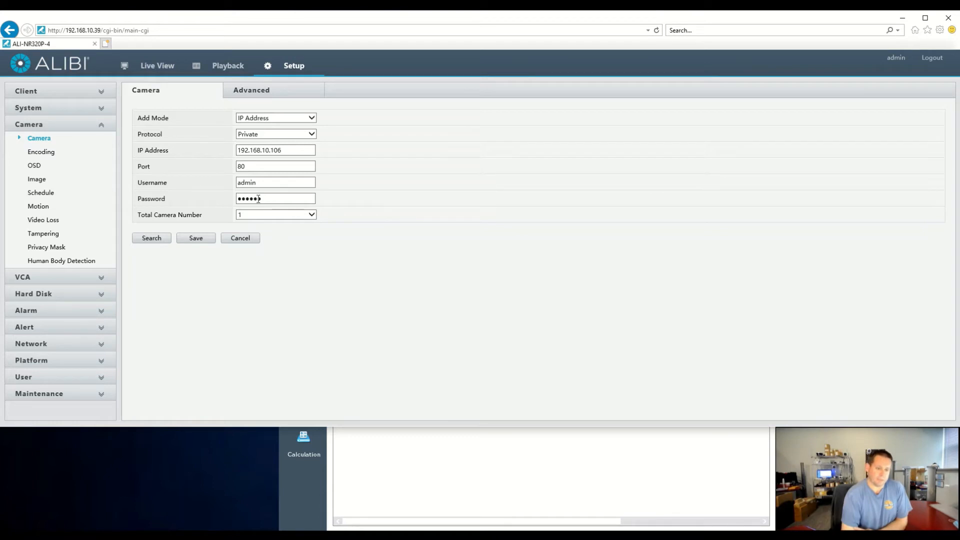
pyautogui.click(200, 240)
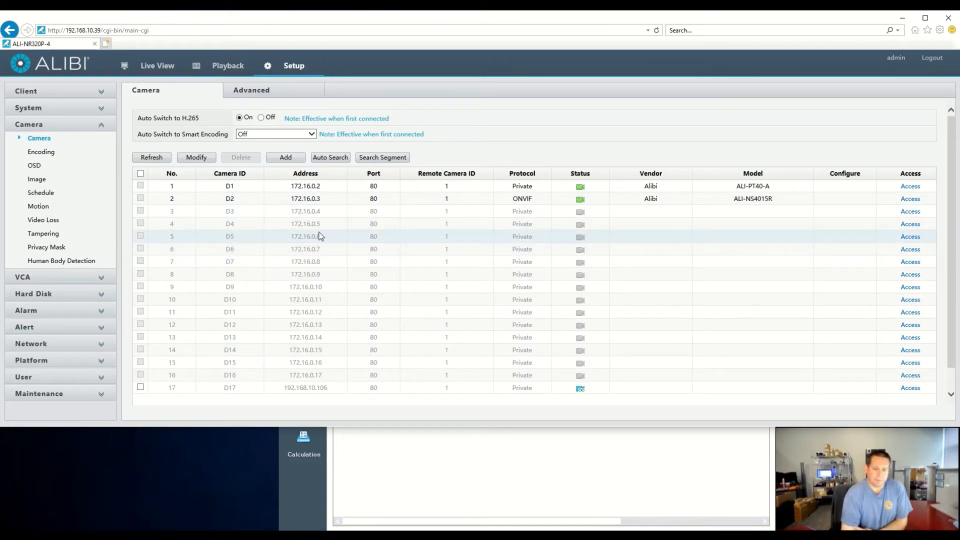
# Refresh the camera list to check the connection status of the newly added camera D17.
pyautogui.scroll(-1, 340, 257)
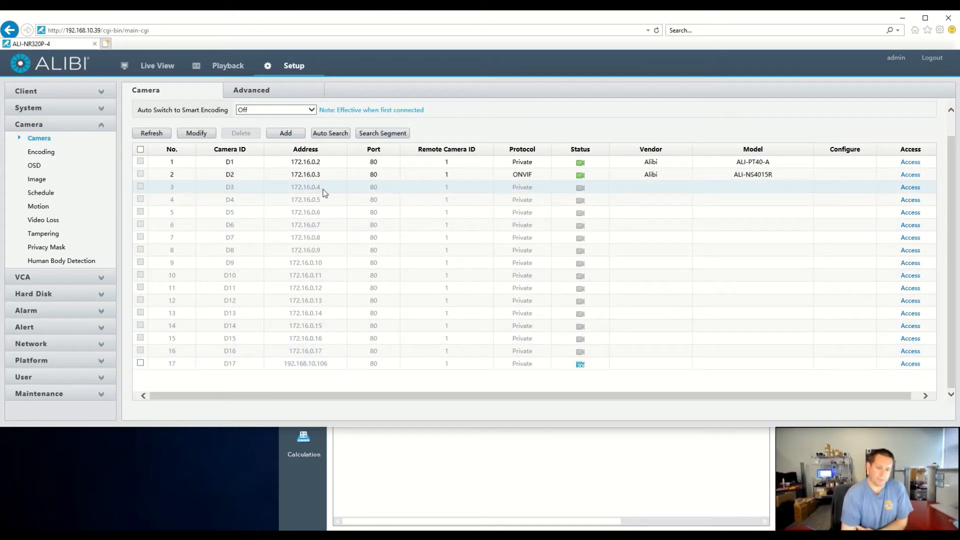
pyautogui.click(160, 134)
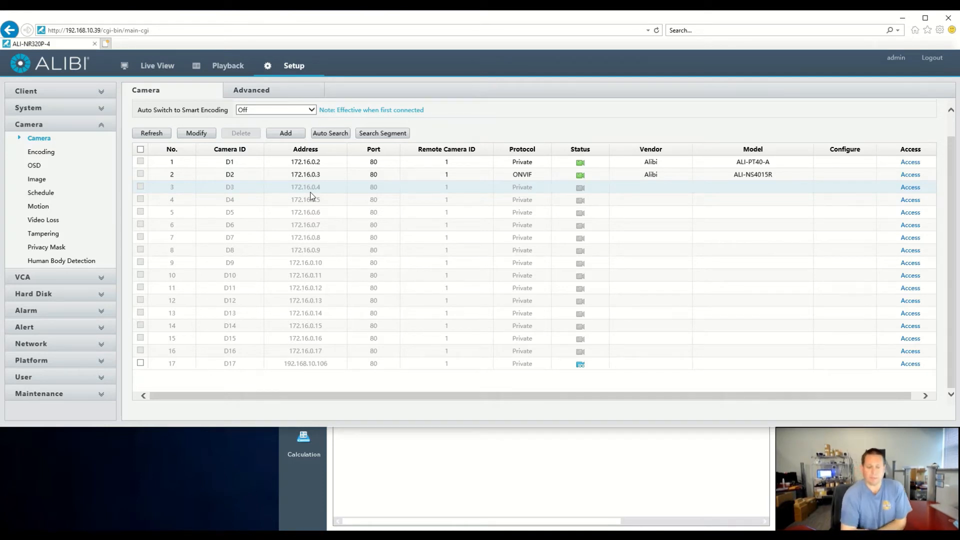
pyautogui.click(159, 134)
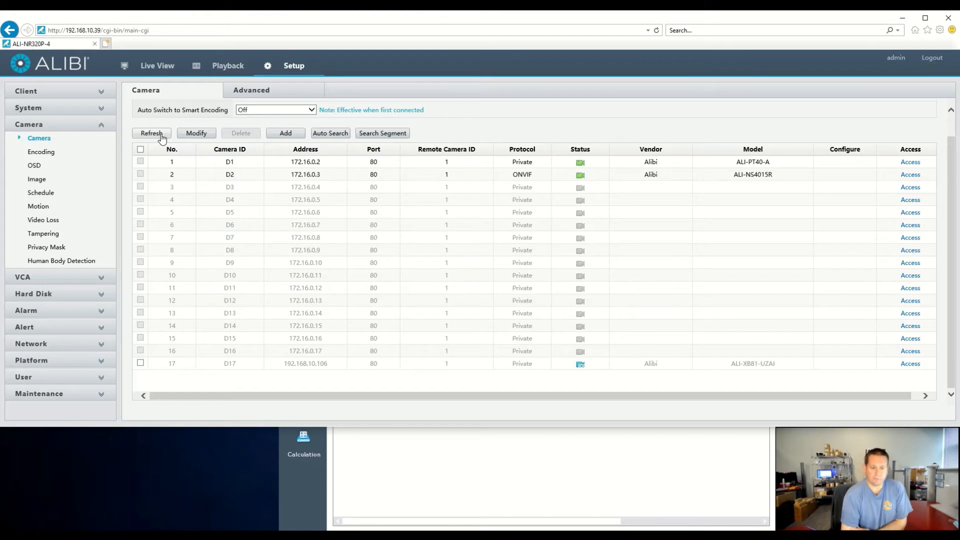
pyautogui.click(163, 136)
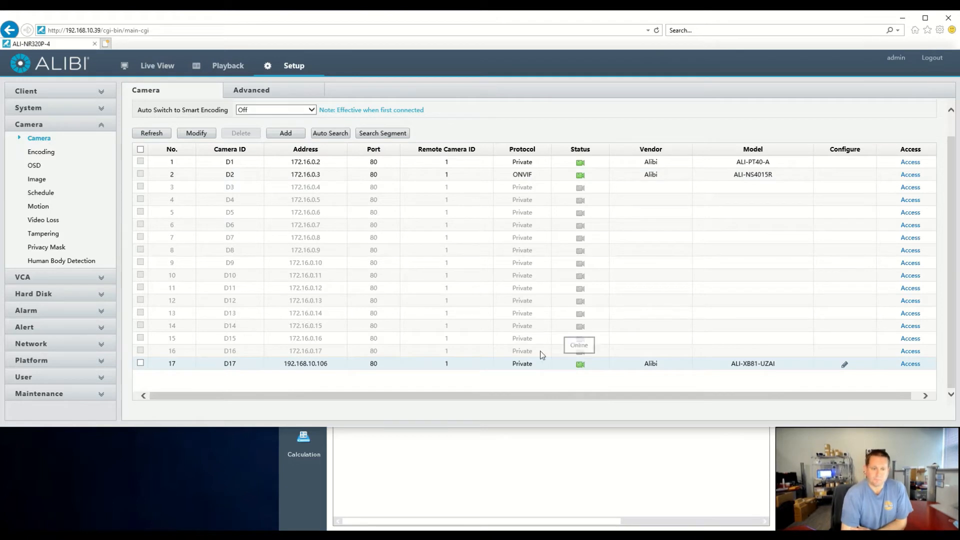
# Show live video from ALI-PT40-A, IP Camera 02 and ALI-XB81-UZAI in three separate live view panes.
pyautogui.click(159, 68)
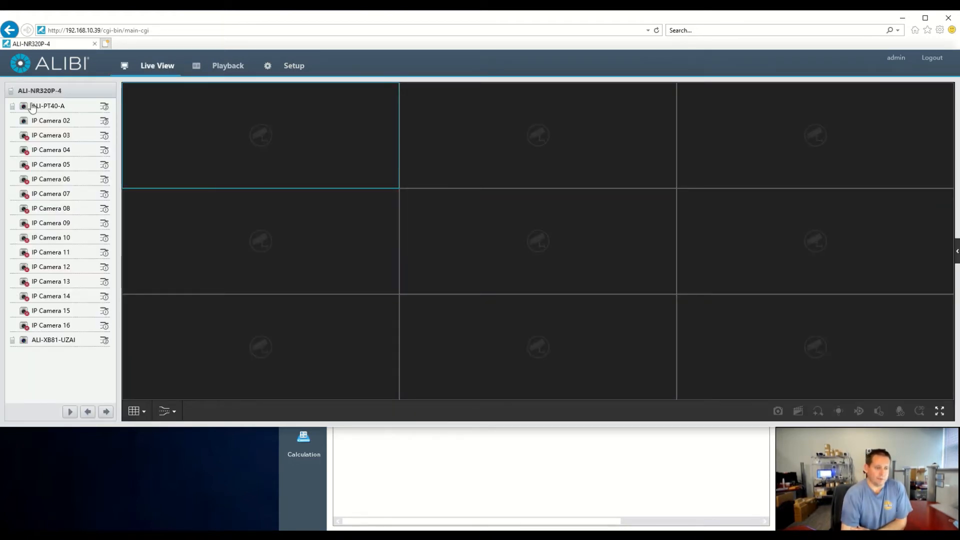
pyautogui.click(464, 127)
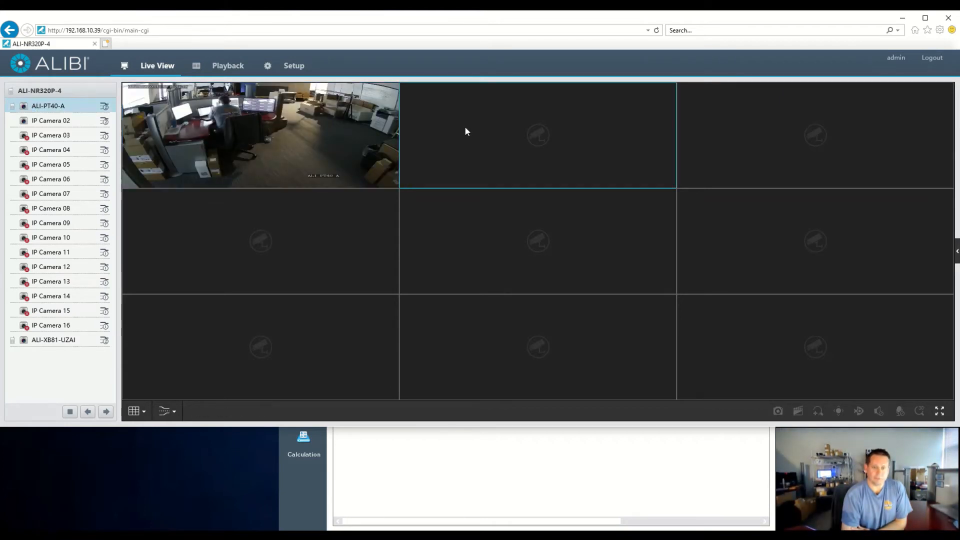
pyautogui.doubleClick(26, 122)
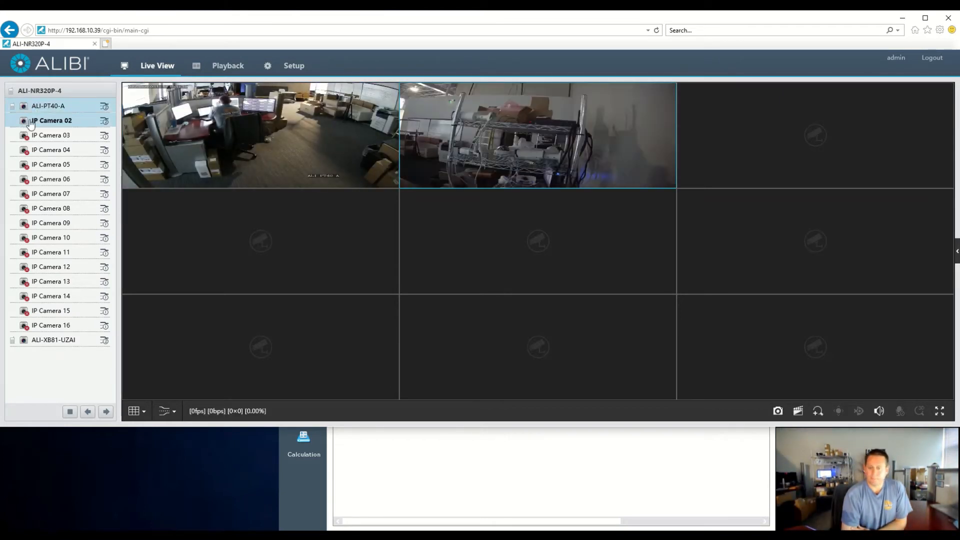
pyautogui.click(235, 236)
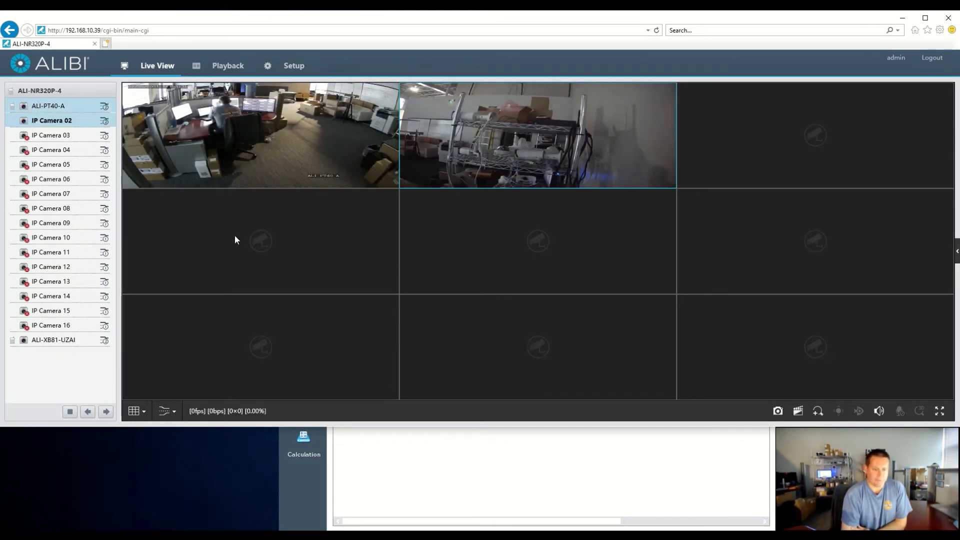
pyautogui.doubleClick(26, 343)
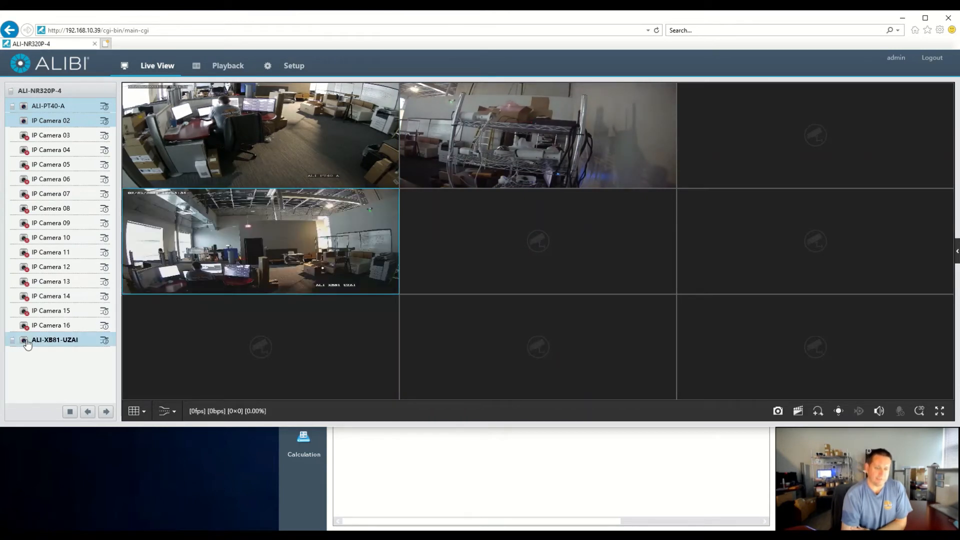
# Open the camera list in the recorder's setup and start adding a new IP camera.
pyautogui.click(292, 70)
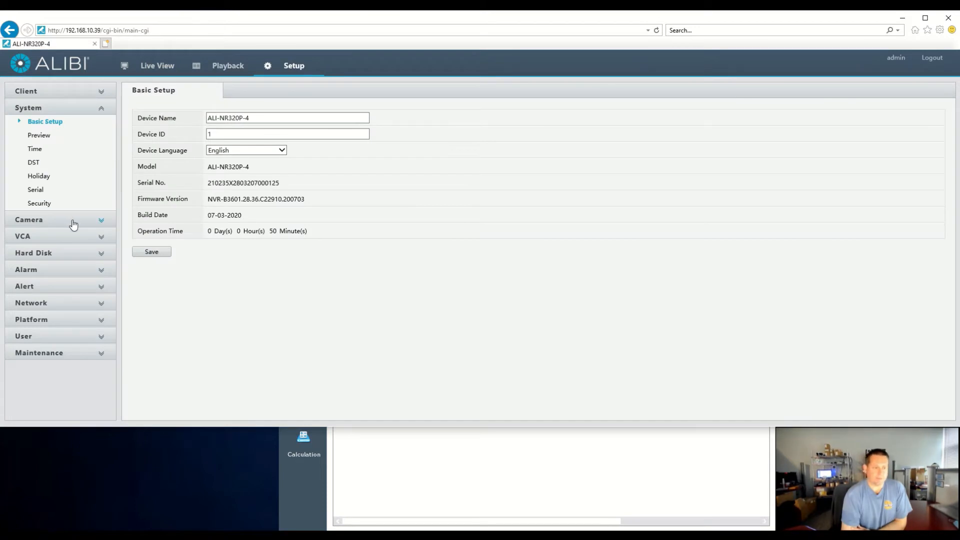
pyautogui.click(74, 219)
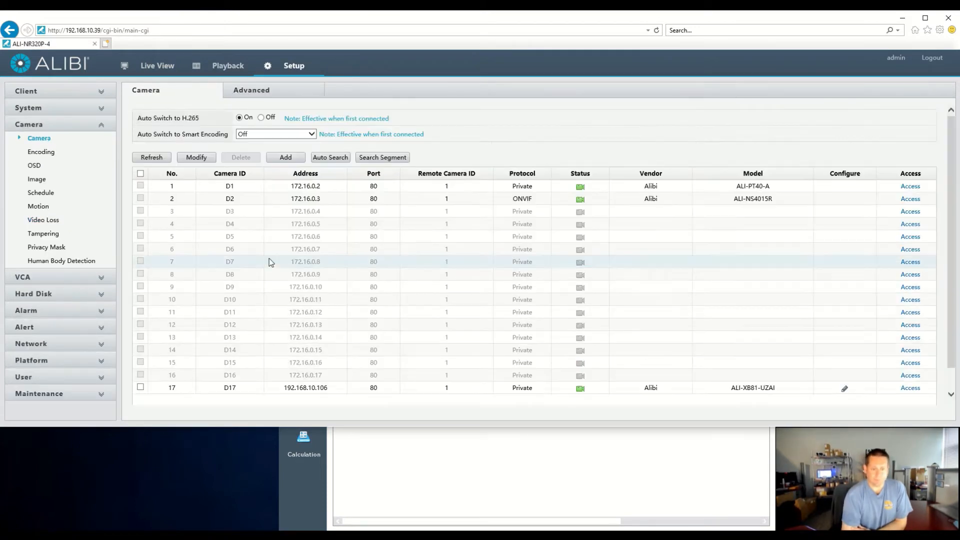
pyautogui.click(286, 157)
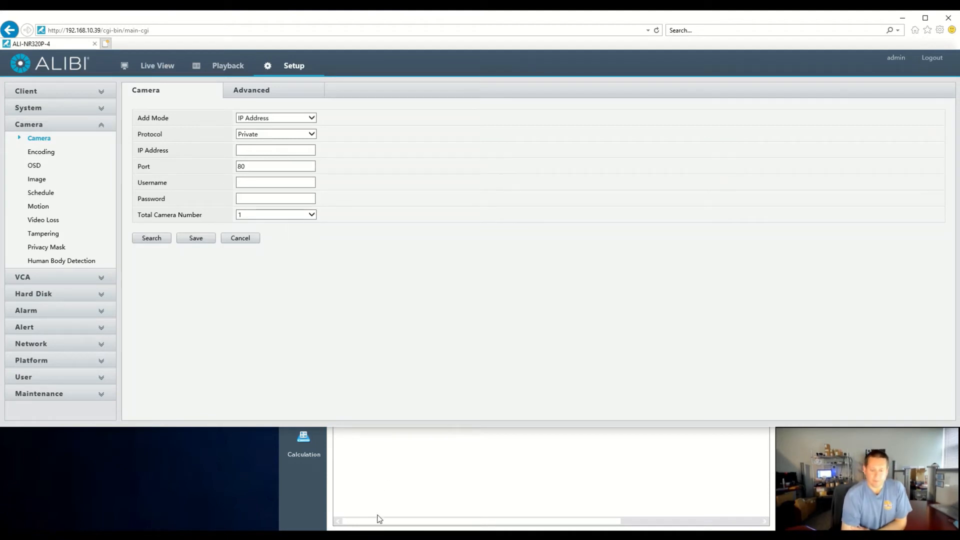
# Switch to the Alibi Discovery Tool and select only the inactive ALI-NS2023R camera at 192.168.1.64.
pyautogui.click(387, 496)
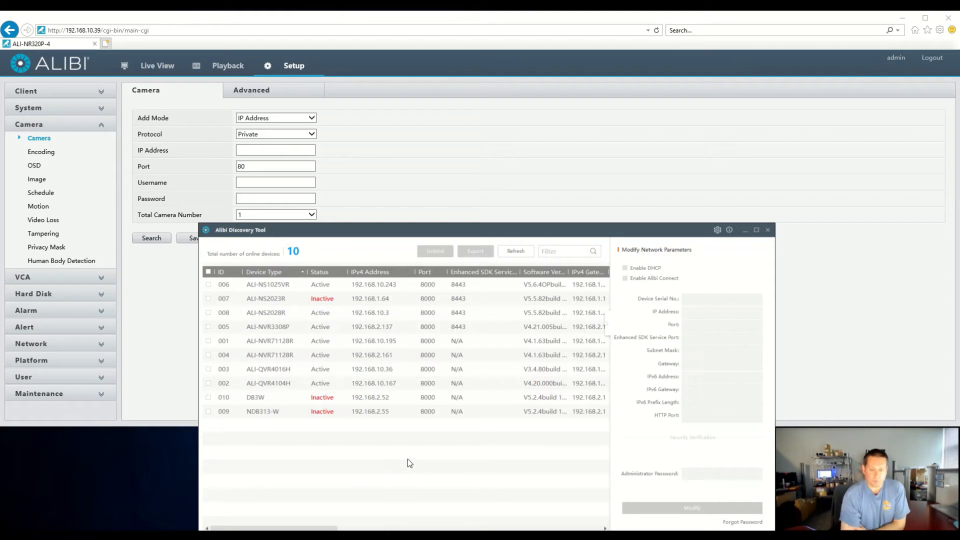
pyautogui.click(392, 365)
pyautogui.click(328, 299)
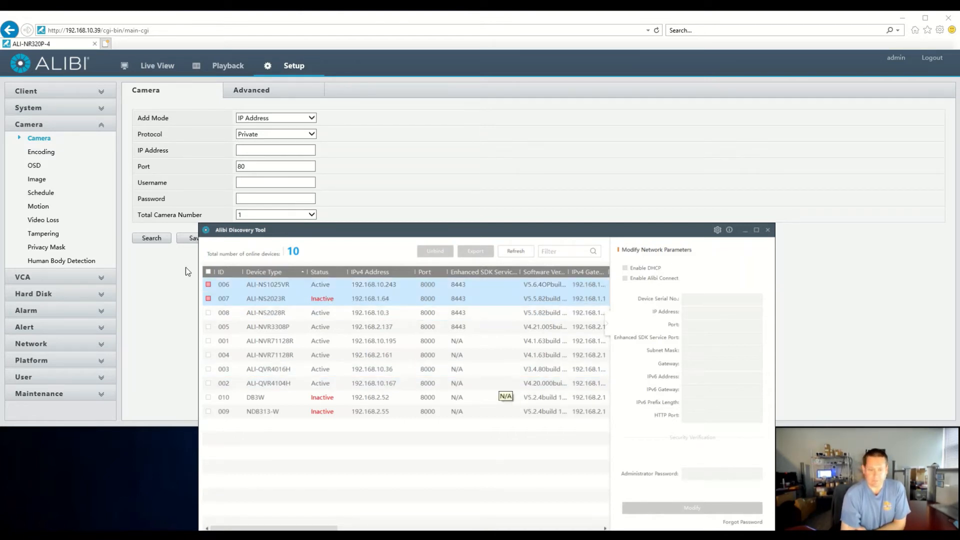
pyautogui.click(209, 299)
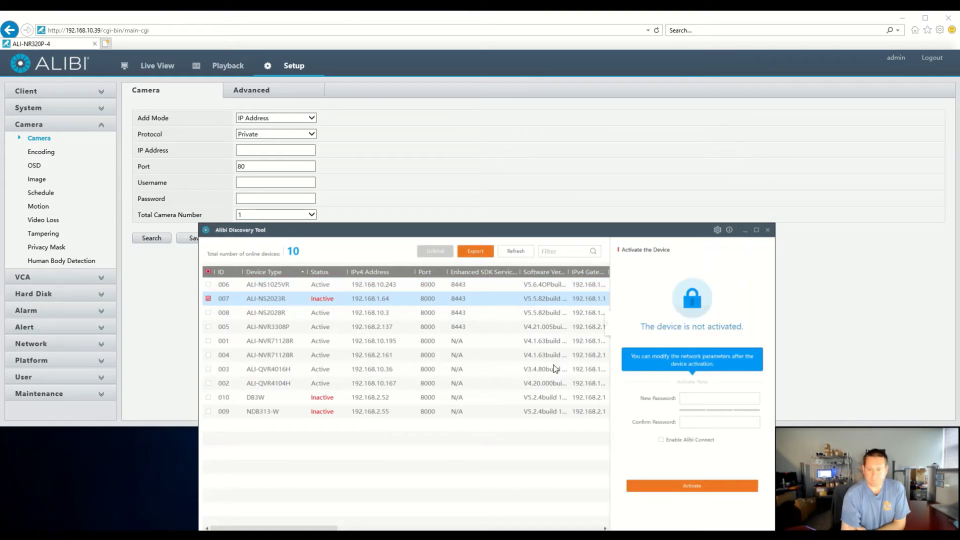
# Activate the ALI-NS2023R by entering and confirming a new device password, and skip setting the security questions.
pyautogui.click(666, 489)
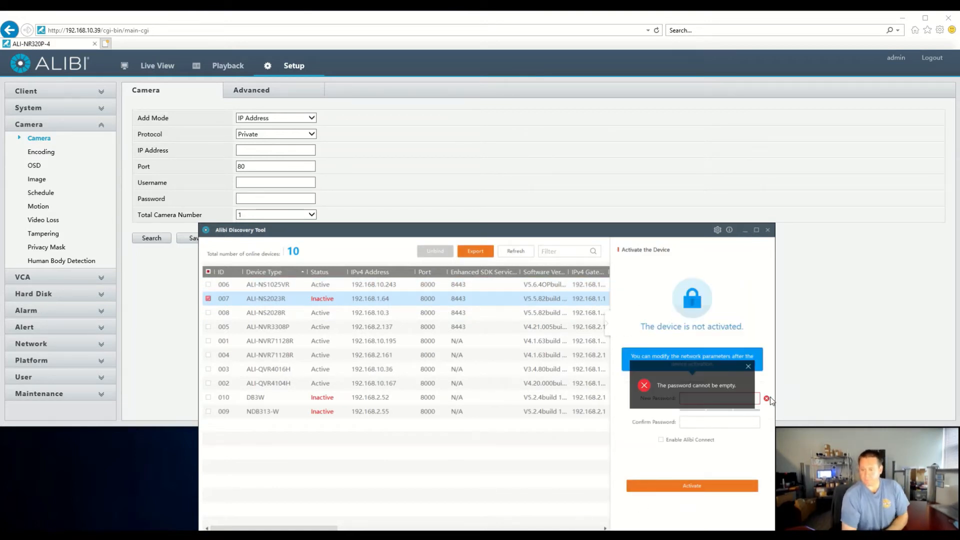
pyautogui.click(748, 367)
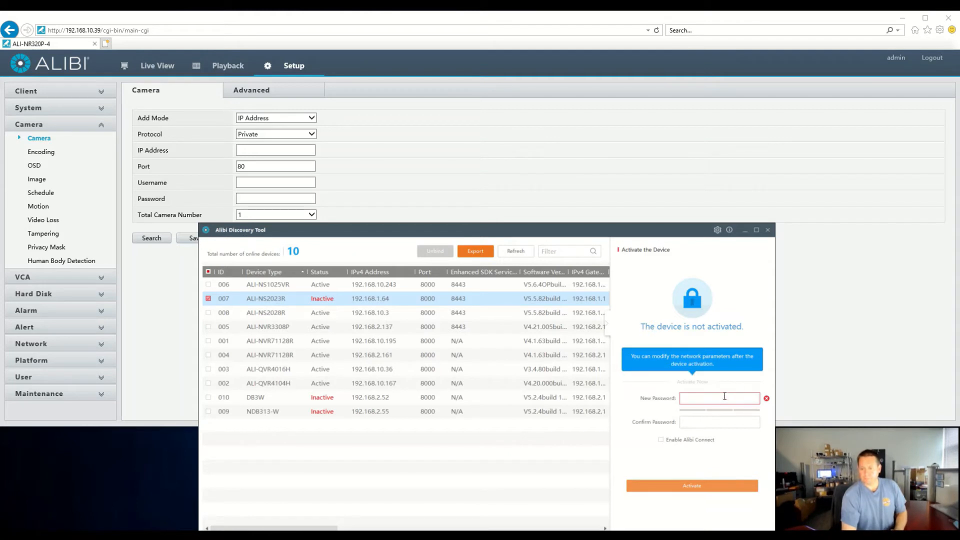
pyautogui.click(722, 399)
pyautogui.write('••••')
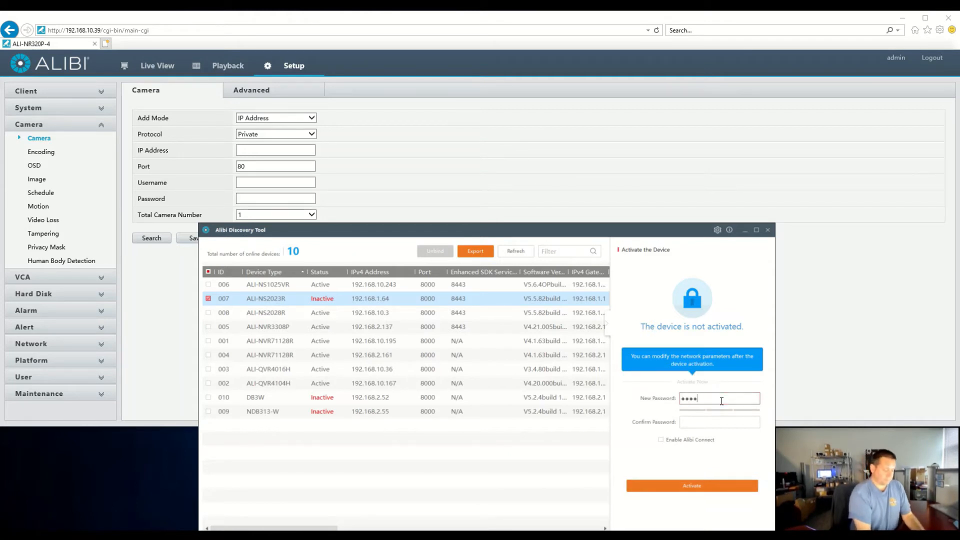
pyautogui.write('•••••')
pyautogui.press('Tab')
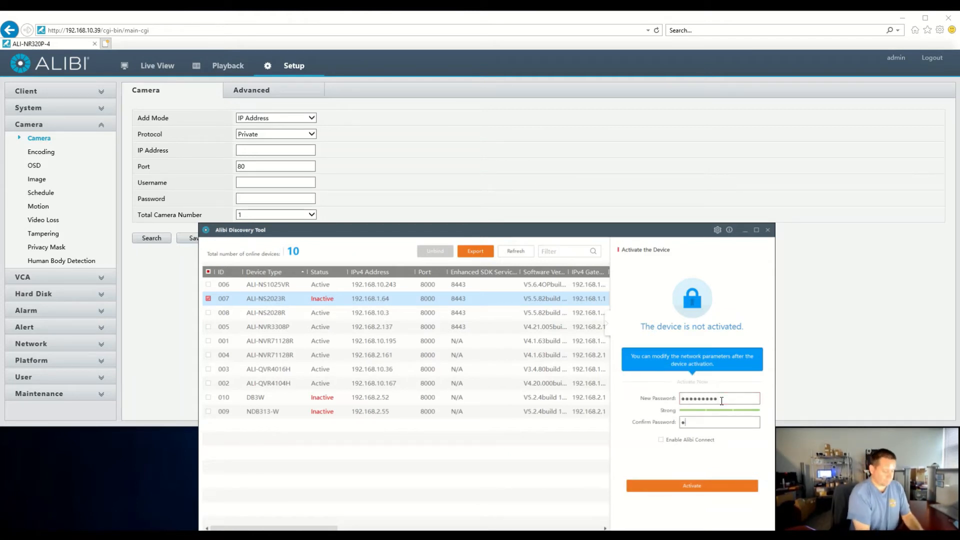
pyautogui.write('•••••••')
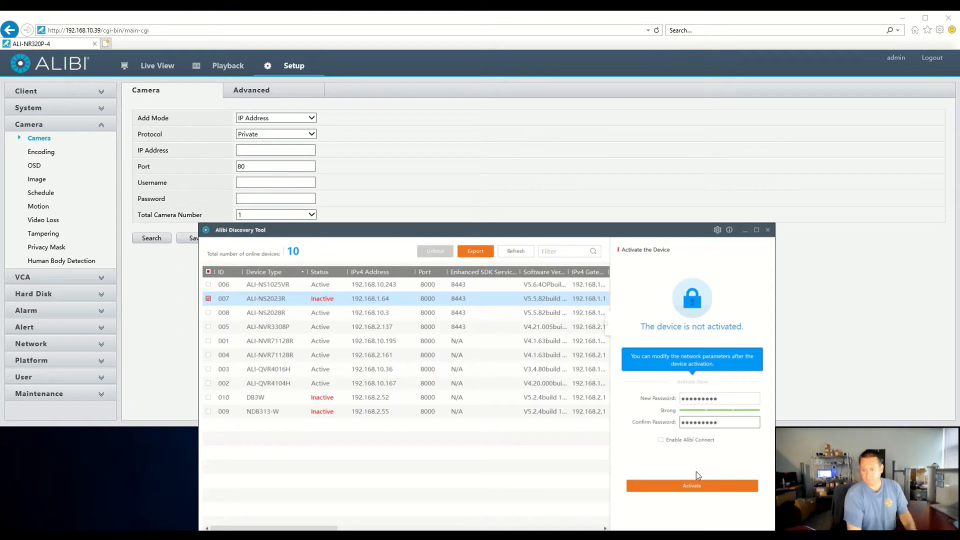
pyautogui.click(684, 486)
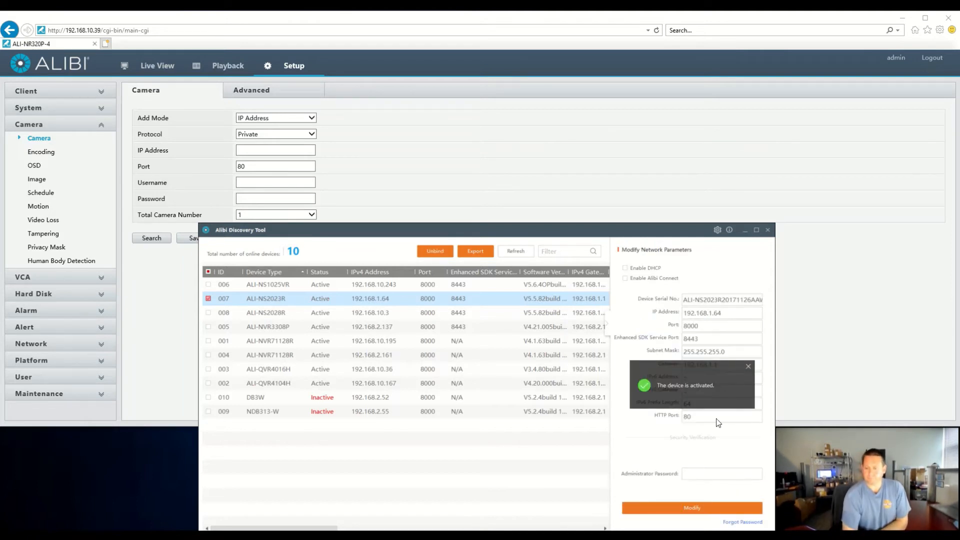
pyautogui.click(749, 368)
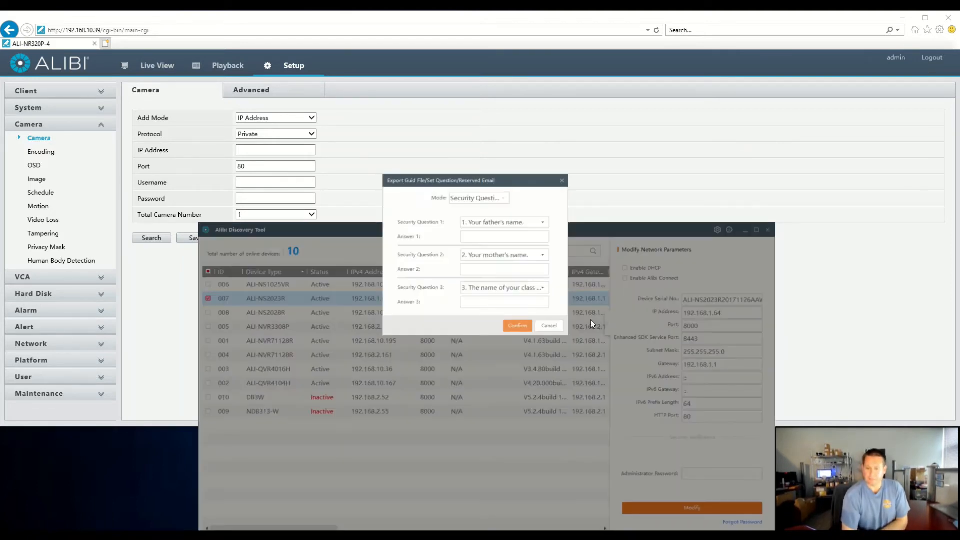
pyautogui.click(549, 326)
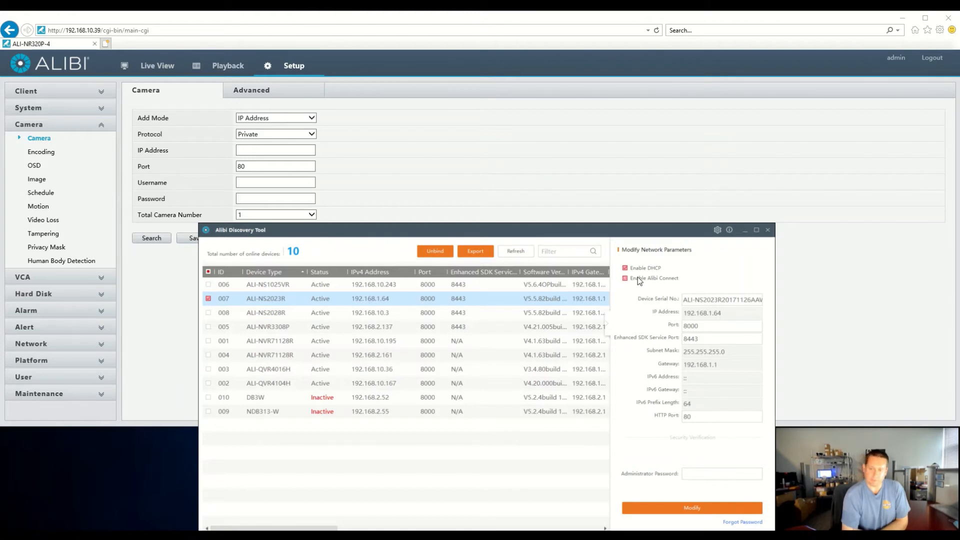
# Enable DHCP on the ALI-NS2023R, apply it with the administrator password, and refresh the list of online devices.
pyautogui.click(699, 474)
pyautogui.write('••')
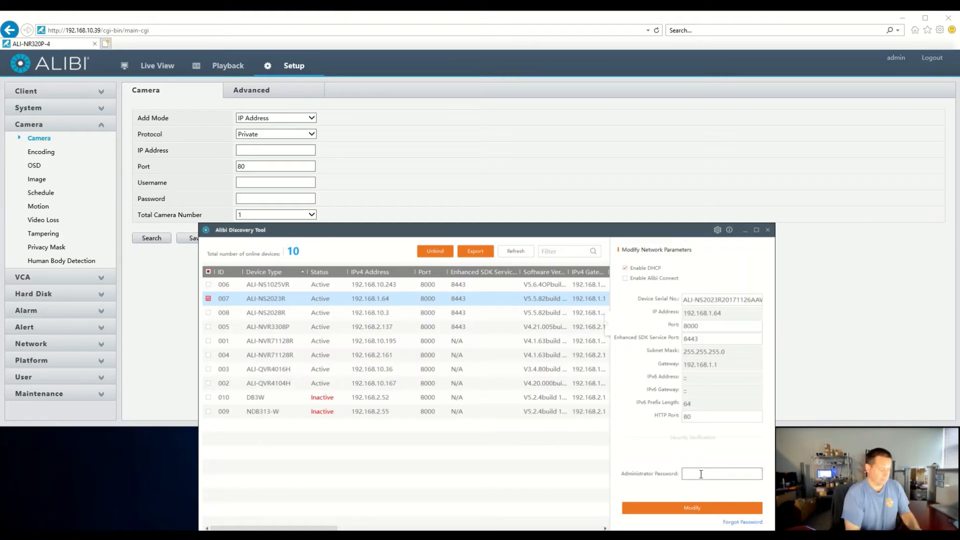
pyautogui.write('•••••••')
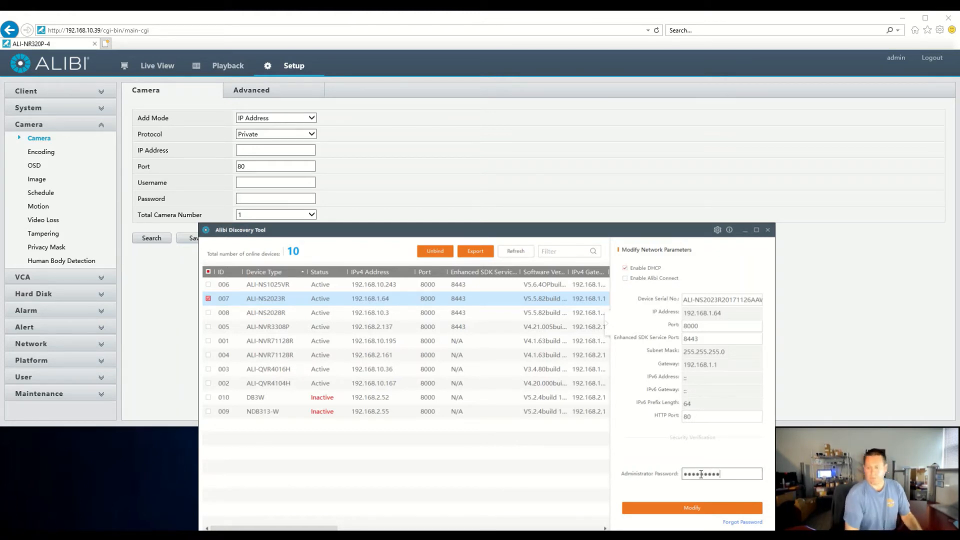
pyautogui.click(690, 508)
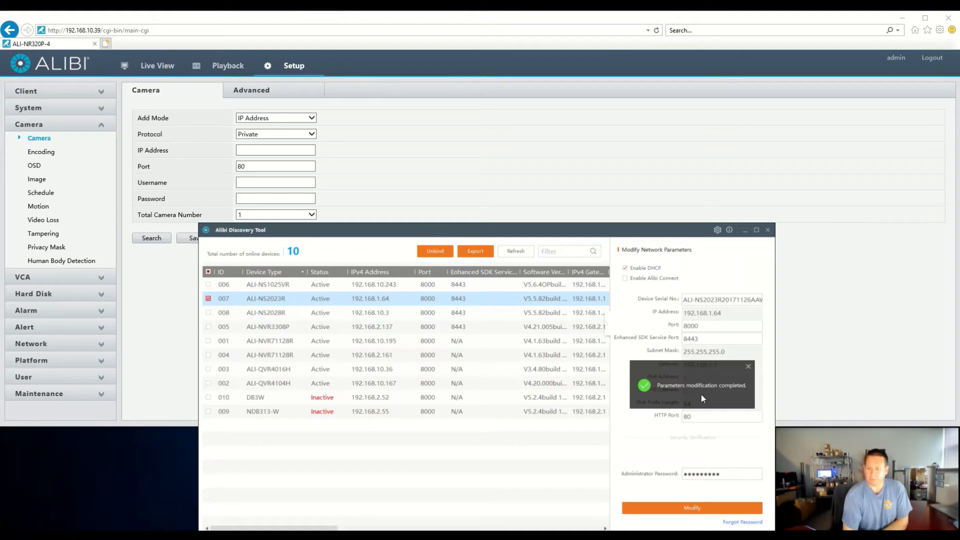
pyautogui.click(748, 368)
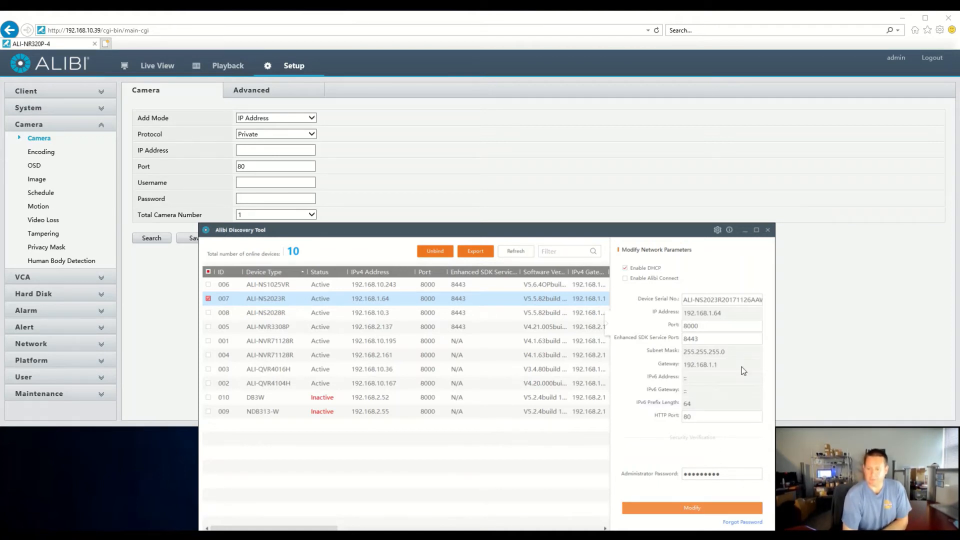
pyautogui.click(516, 251)
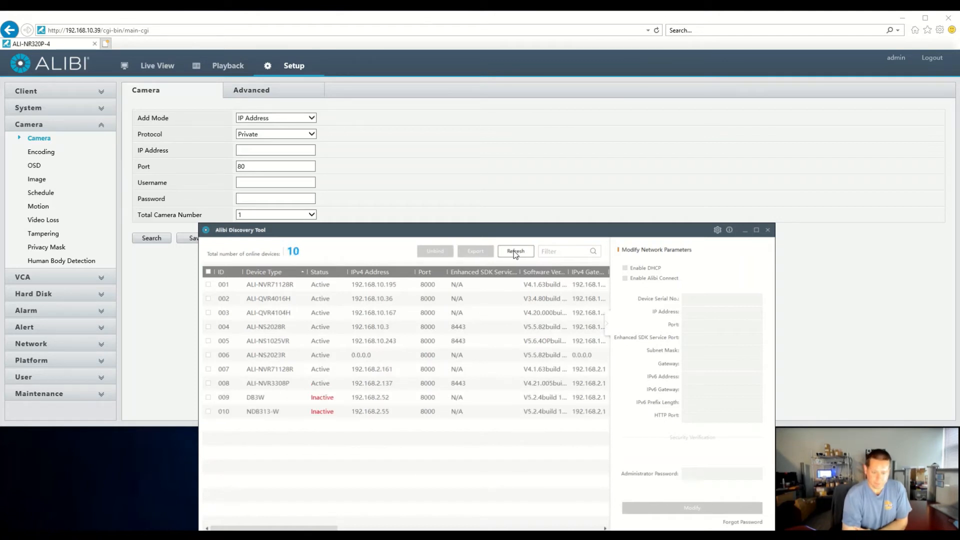
pyautogui.click(515, 252)
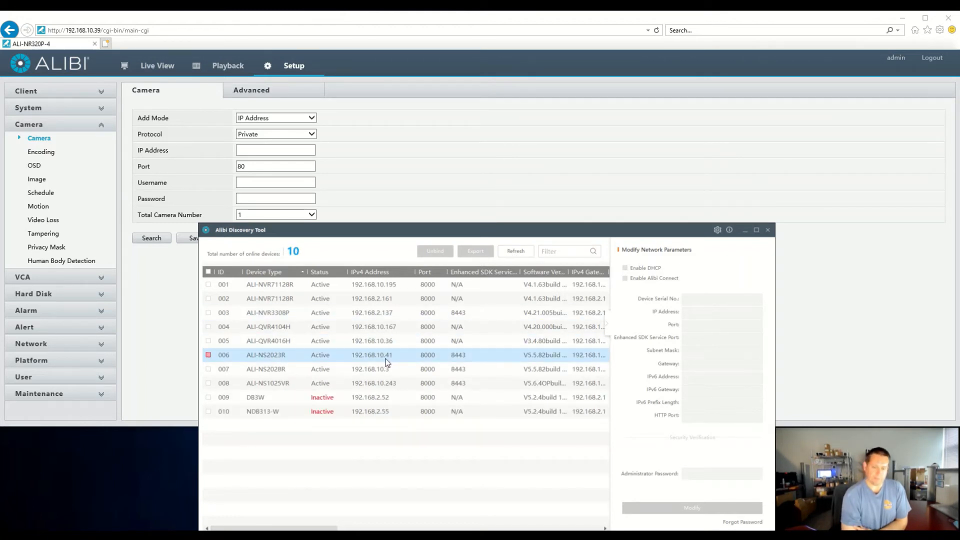
# Return to the recorder's web interface, set the new camera's protocol to ONVIF, and choose the ALI-NS2023R at 192.168.10.41 from a network search.
pyautogui.click(298, 135)
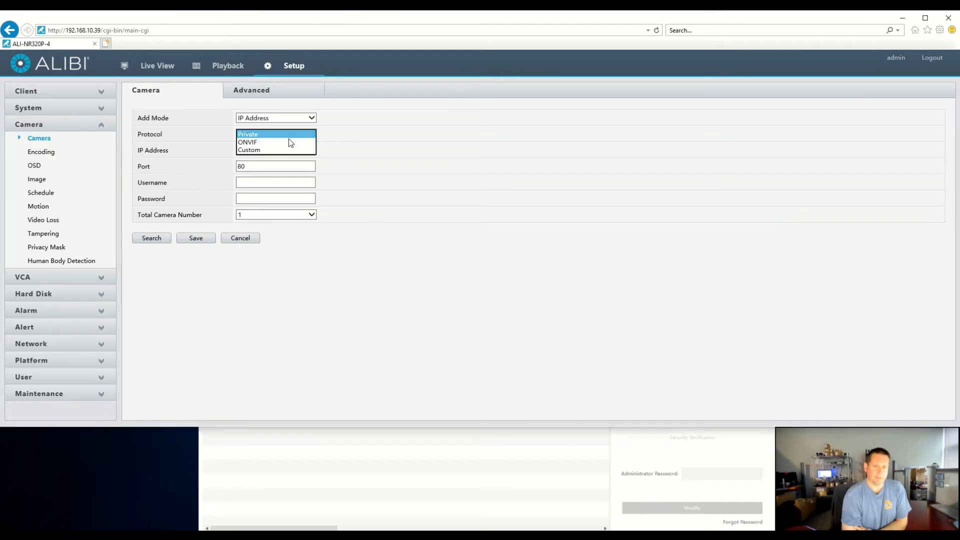
pyautogui.click(284, 142)
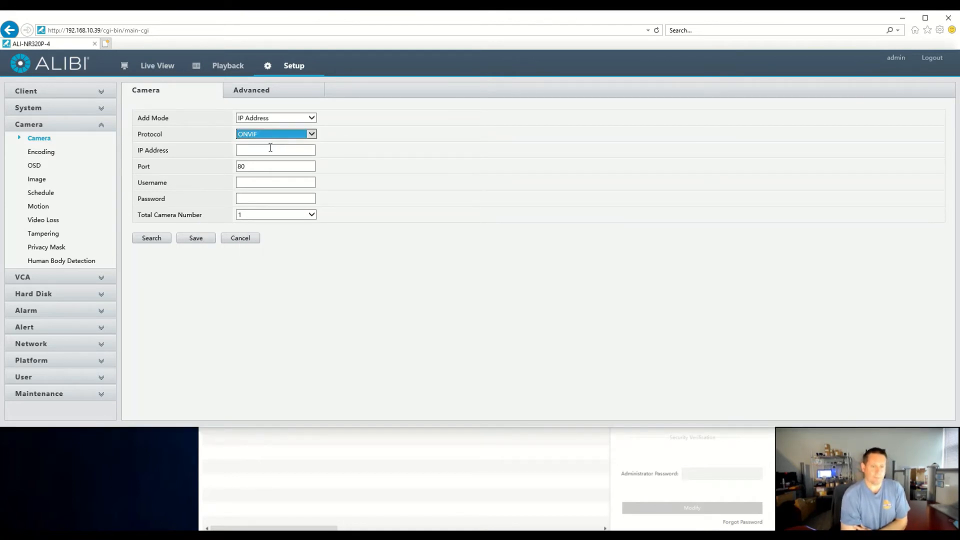
pyautogui.click(264, 151)
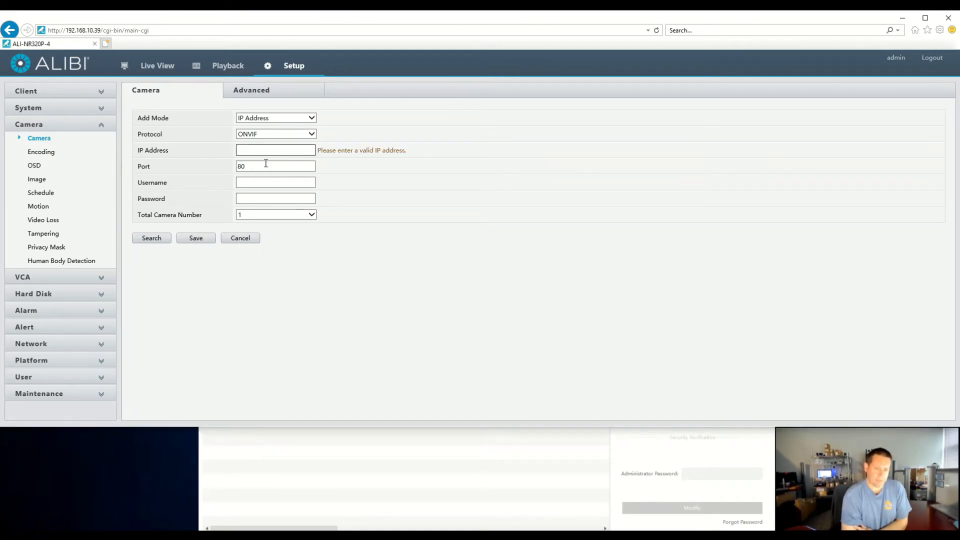
pyautogui.click(161, 238)
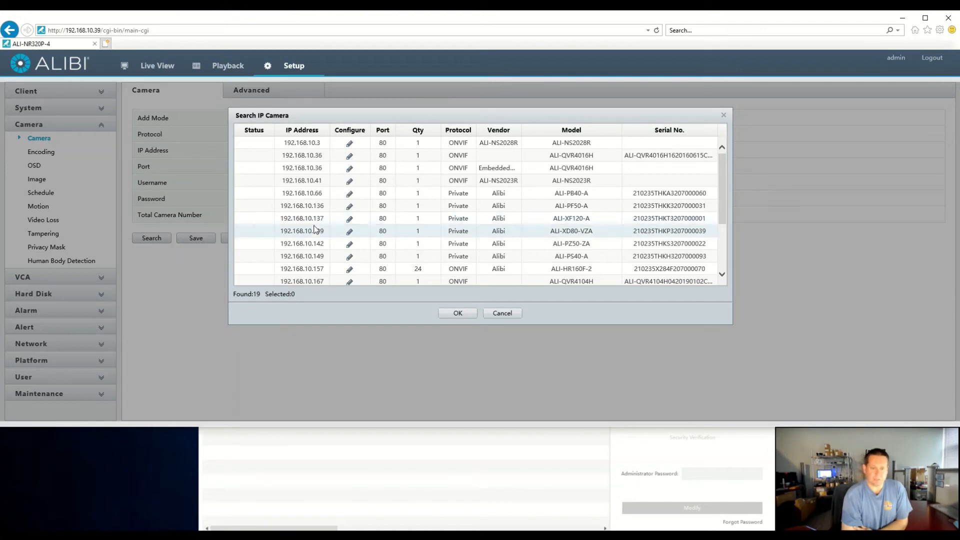
pyautogui.click(333, 181)
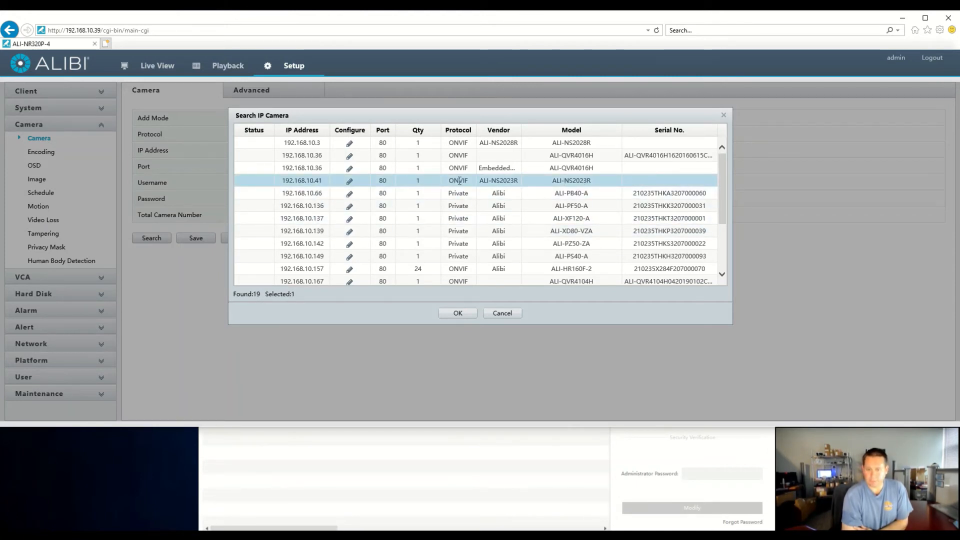
pyautogui.click(458, 313)
# Enter the camera's account password, save the ONVIF camera, and refresh the camera list to check its connection status.
pyautogui.click(270, 199)
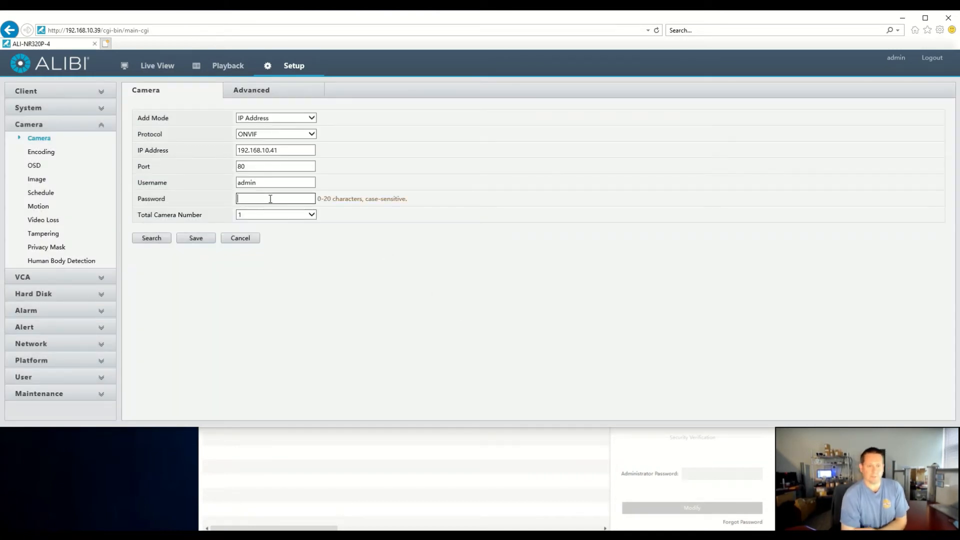
pyautogui.write('admin')
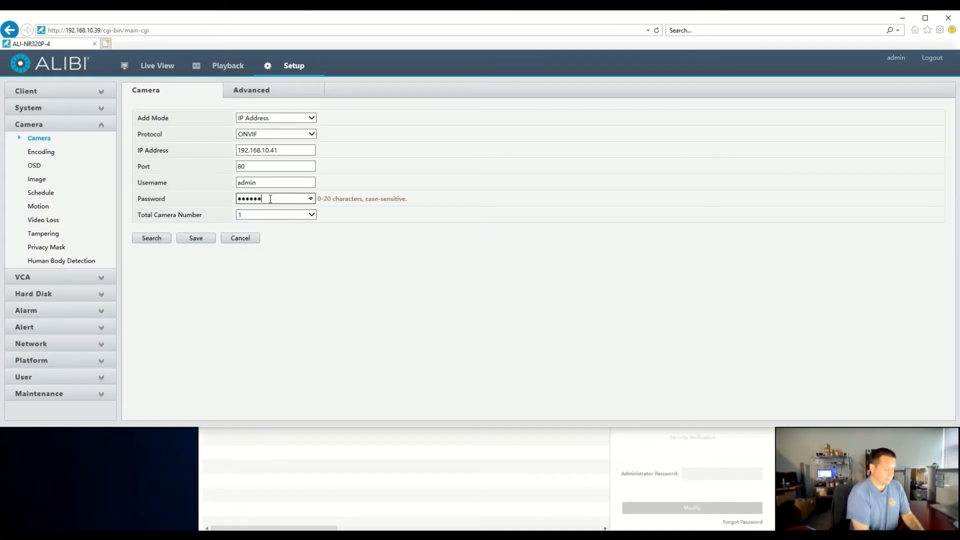
pyautogui.click(197, 239)
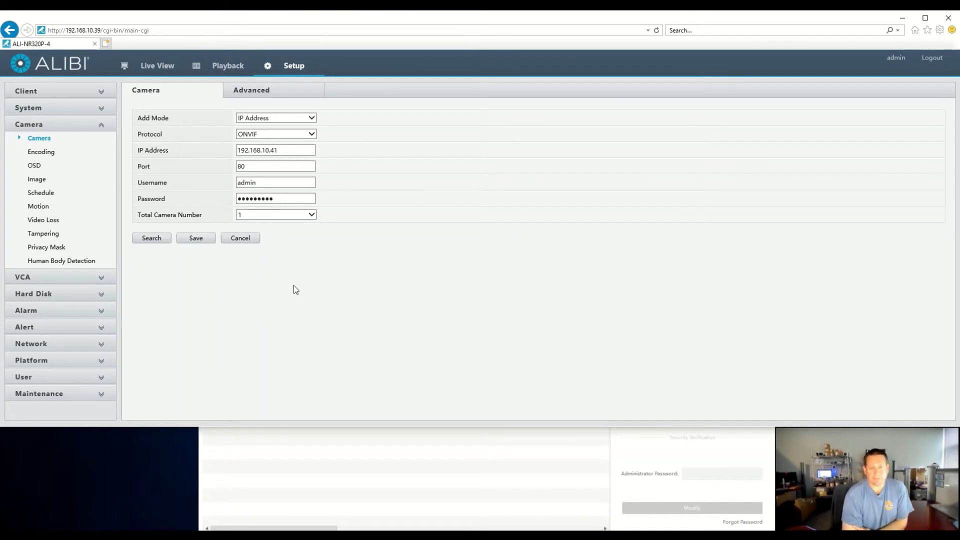
pyautogui.scroll(-1, 325, 315)
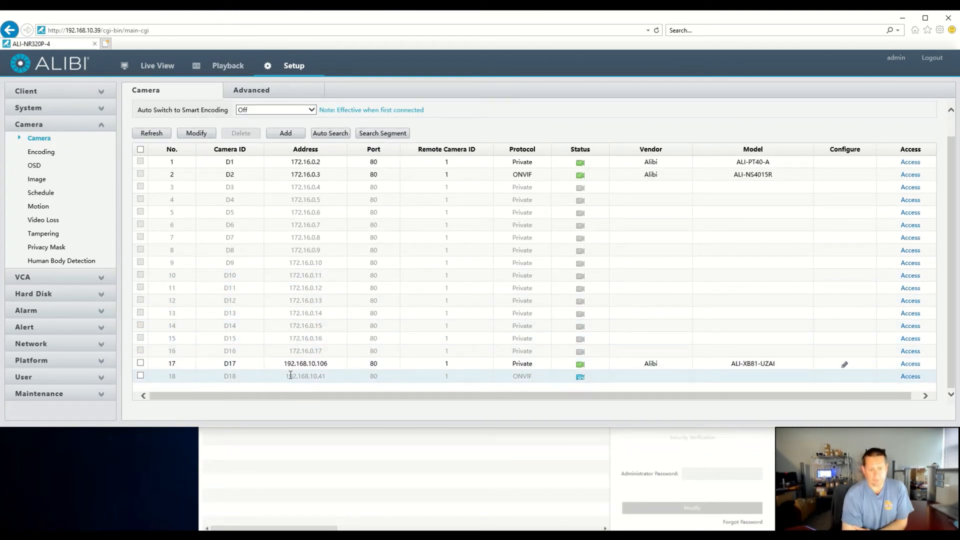
pyautogui.click(158, 137)
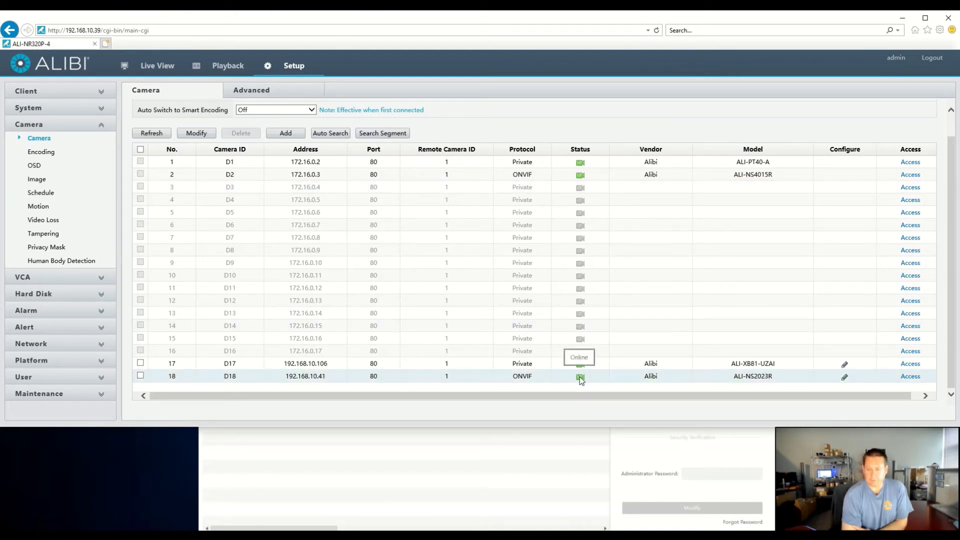
# Delete the manually added cameras D17 and D18 from the recorder's camera list.
pyautogui.click(141, 363)
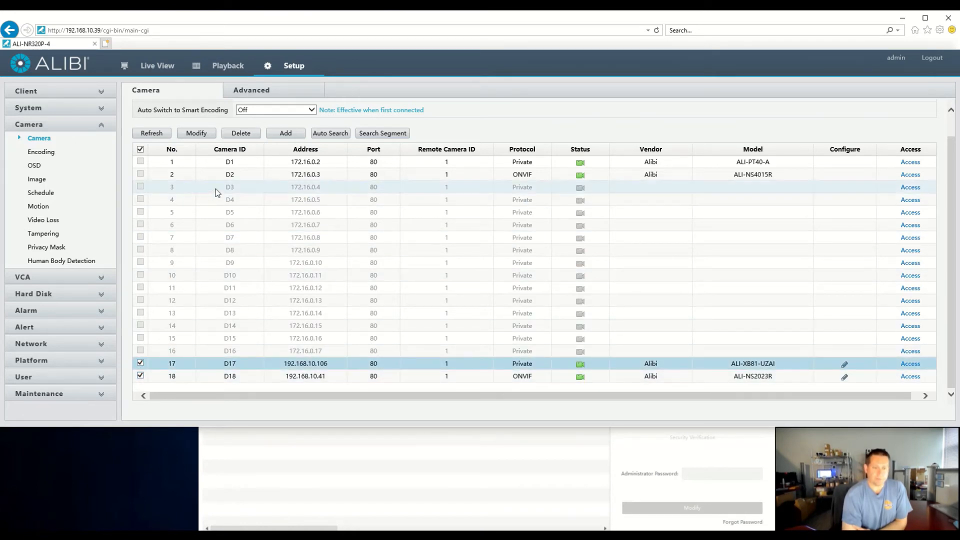
pyautogui.click(234, 134)
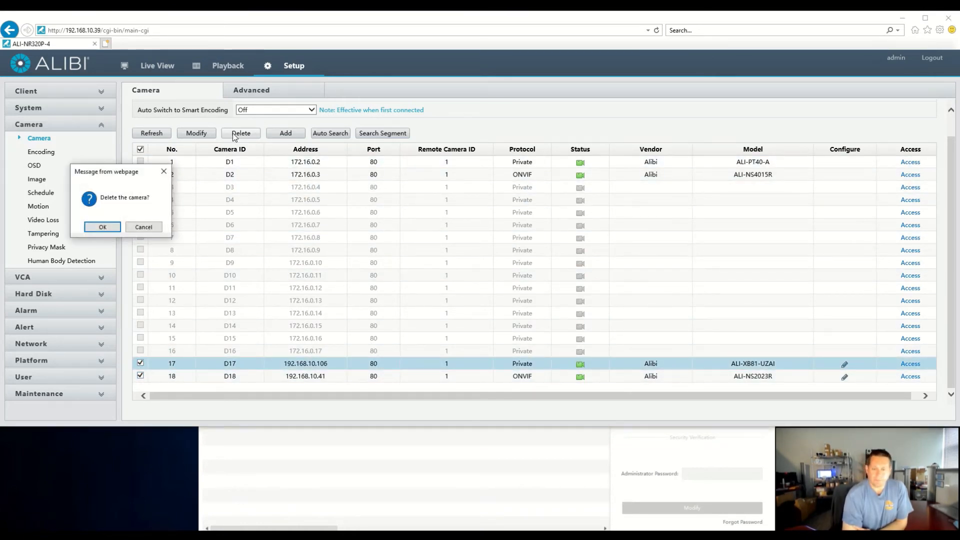
pyautogui.click(106, 227)
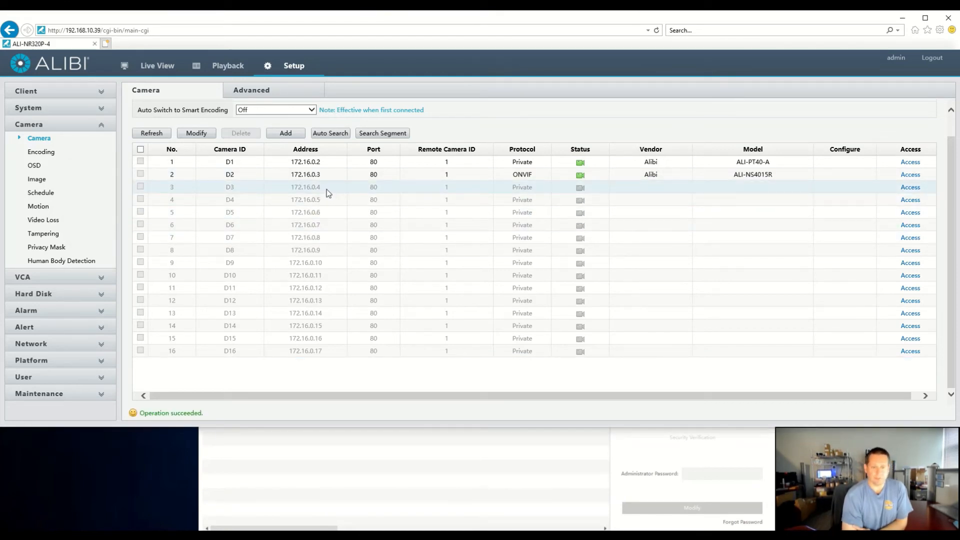
# Open plug-and-play channel D3 for modification and set its add mode to IP Address.
pyautogui.click(328, 193)
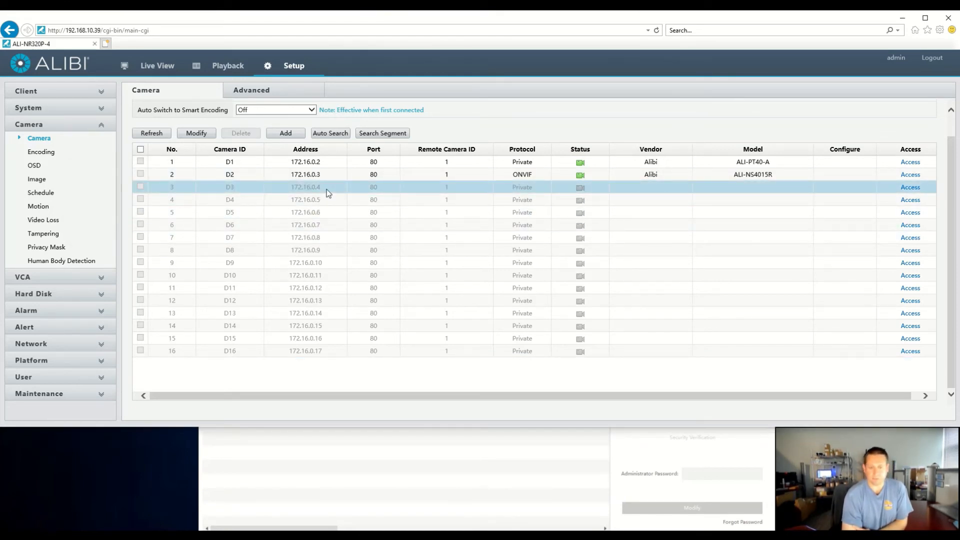
pyautogui.click(196, 134)
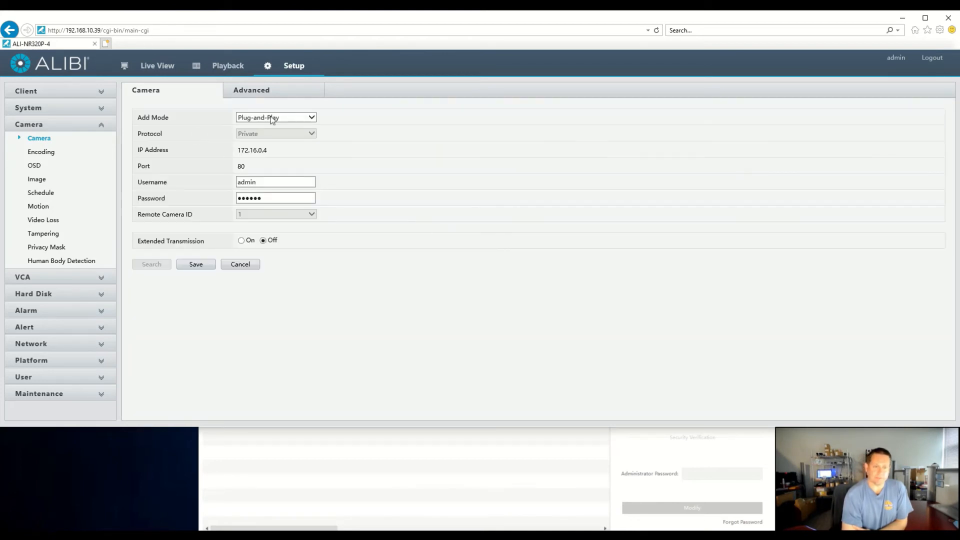
pyautogui.click(272, 118)
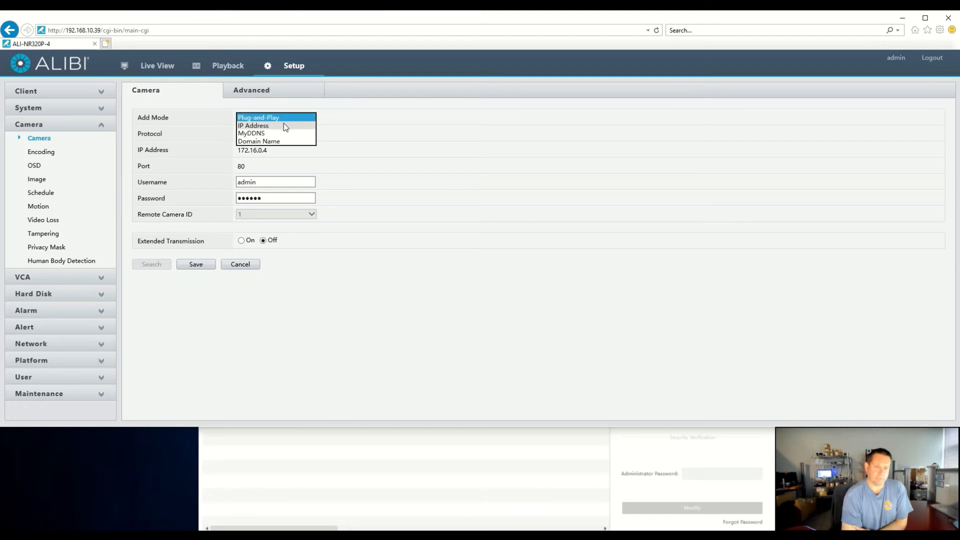
pyautogui.click(283, 125)
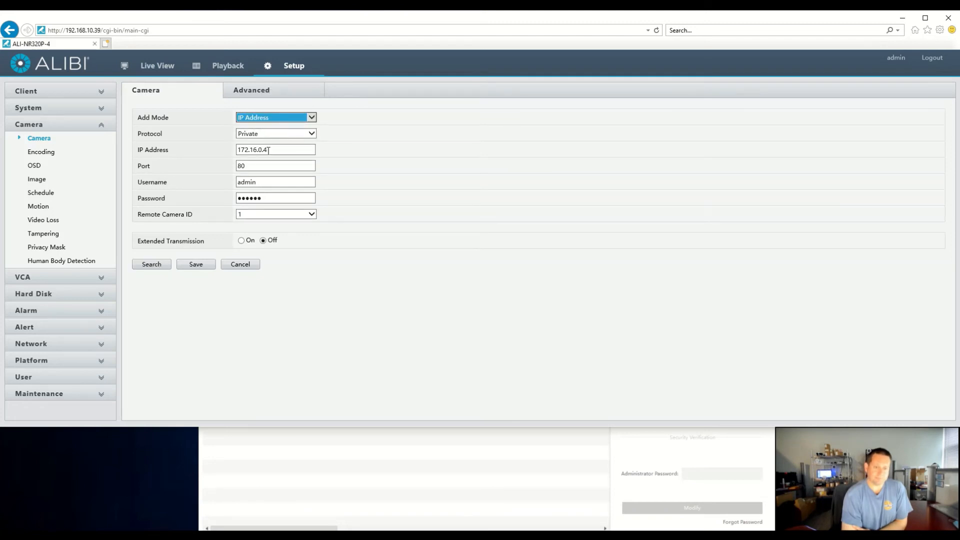
pyautogui.click(270, 136)
pyautogui.click(375, 145)
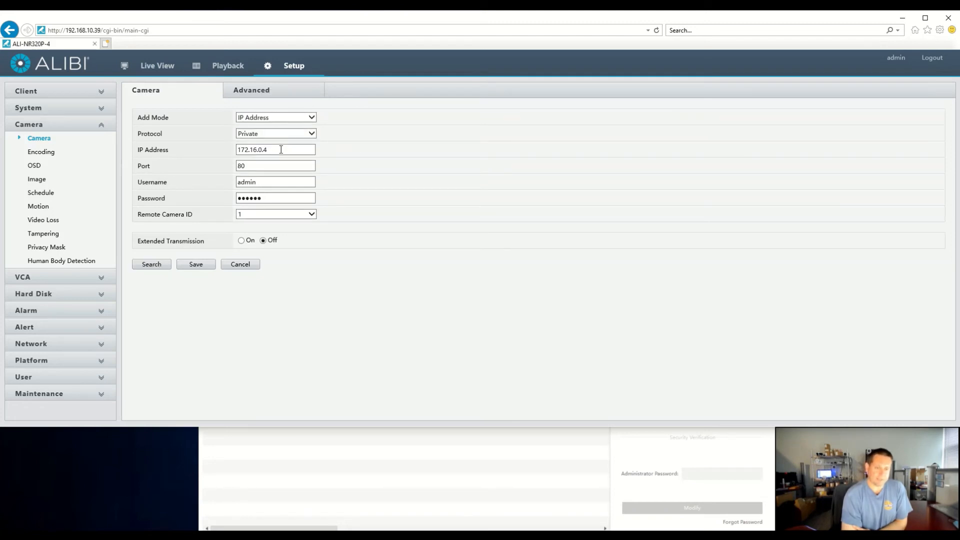
# Search the network for cameras, assign the ALI-XB81-UZAI at 192.168.10.106 to channel D3, and save.
pyautogui.moveTo(281, 150); pyautogui.dragTo(244, 153)
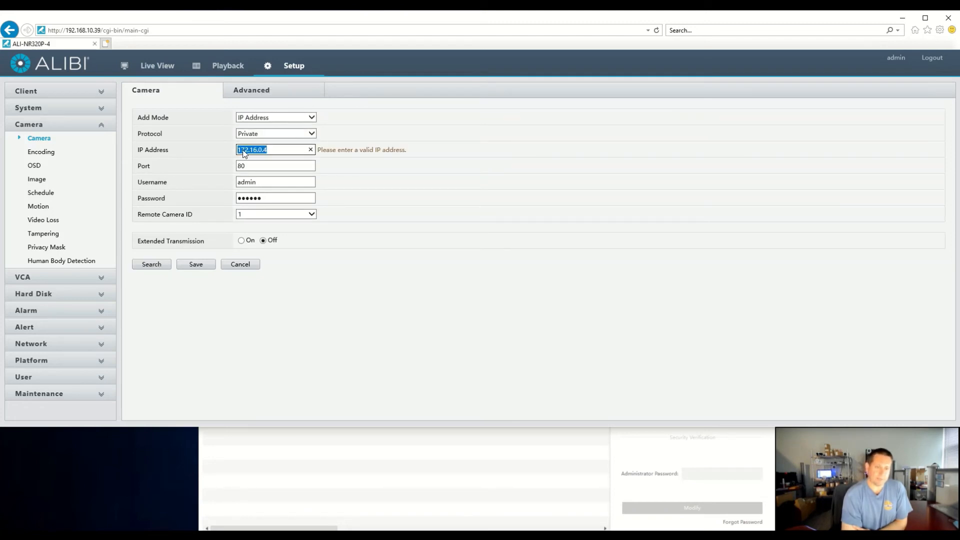
pyautogui.click(150, 264)
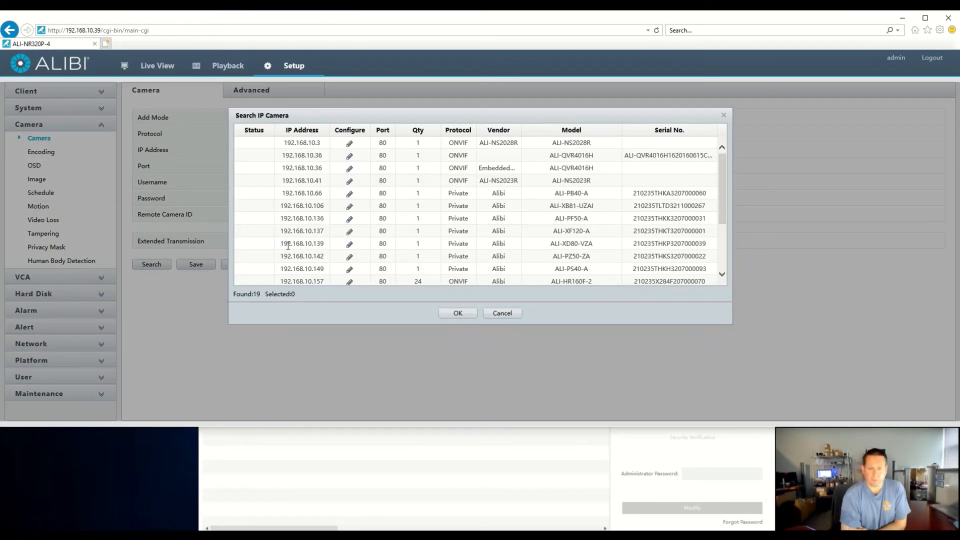
pyautogui.click(338, 206)
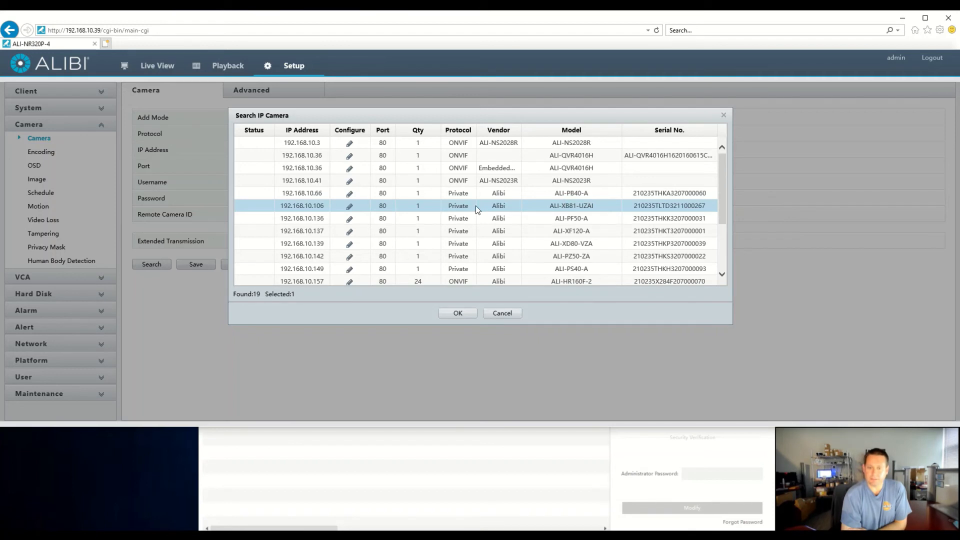
pyautogui.click(457, 314)
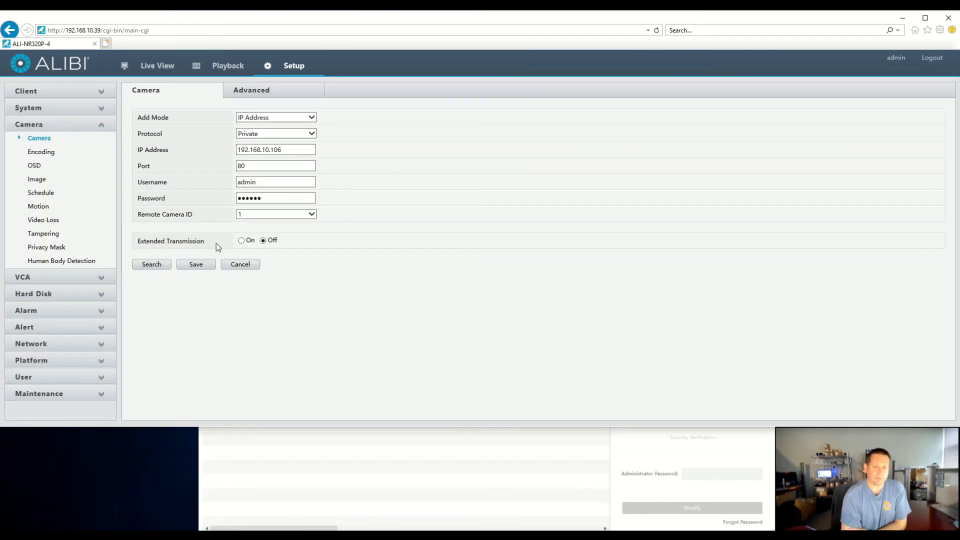
pyautogui.click(197, 265)
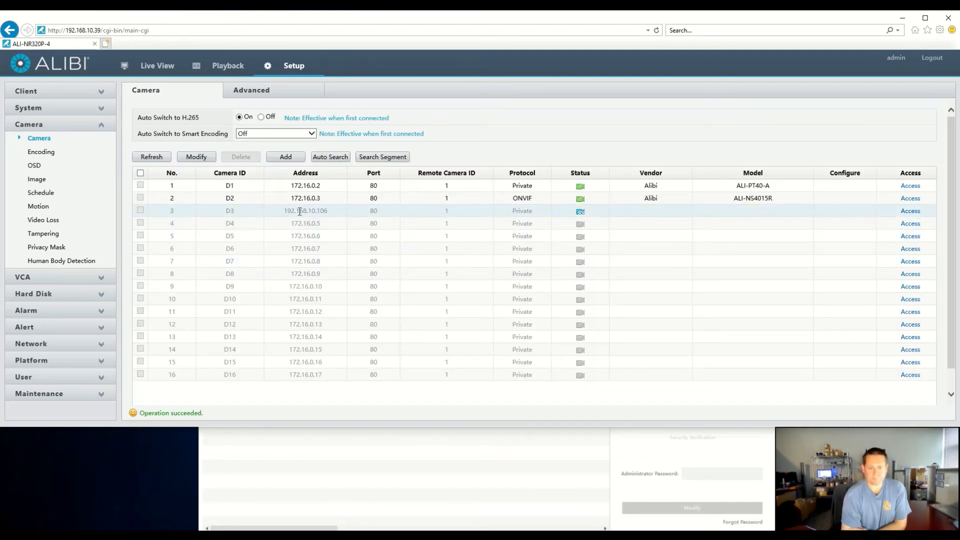
# Refresh the camera list repeatedly to check channel D3's connection status.
pyautogui.click(161, 159)
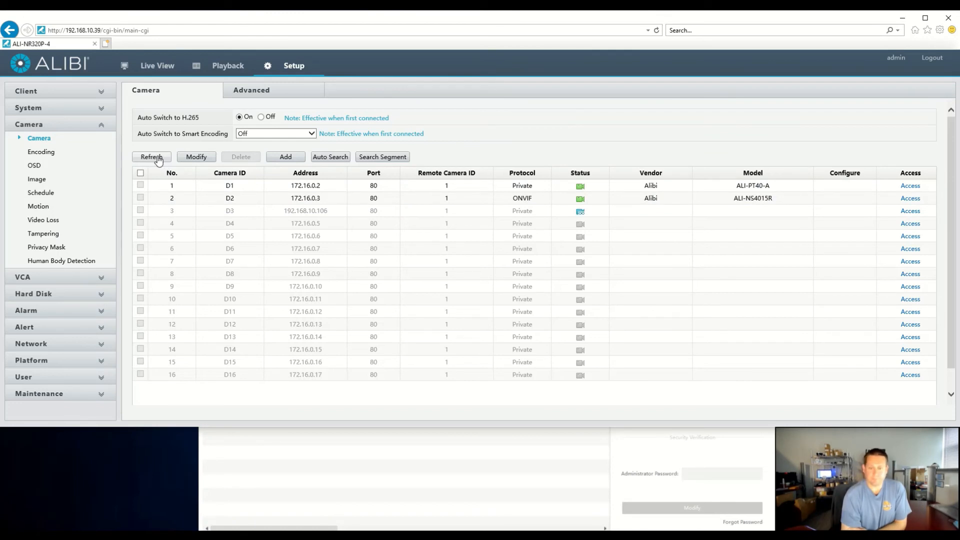
pyautogui.click(159, 158)
pyautogui.click(158, 158)
pyautogui.click(158, 158)
pyautogui.click(165, 158)
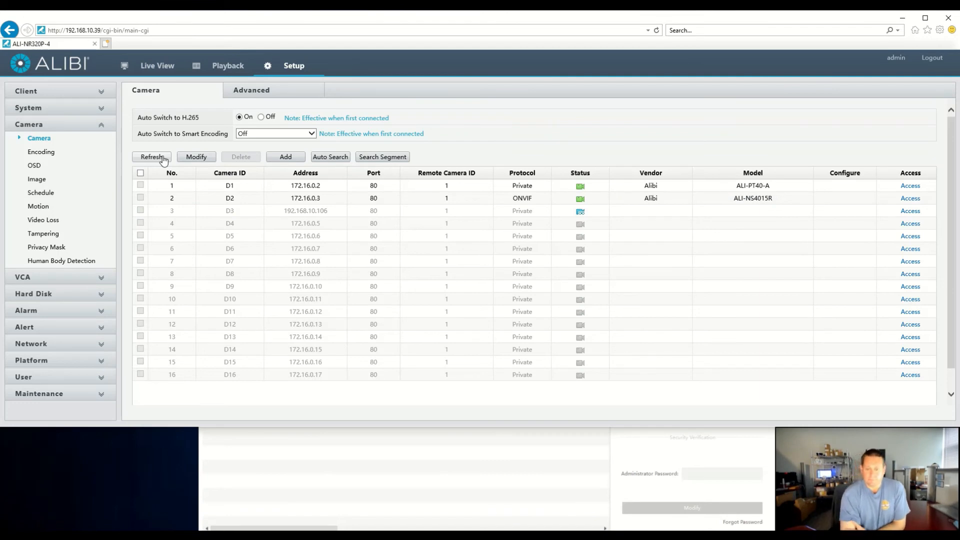
pyautogui.click(164, 158)
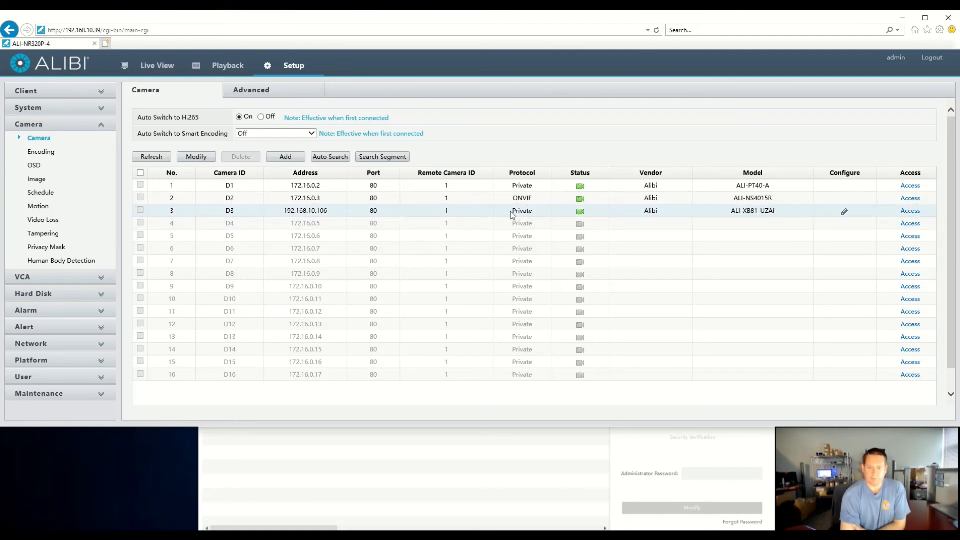
# Open channel D4 for modification, setting its add mode to IP Address and its protocol to ONVIF.
pyautogui.click(301, 225)
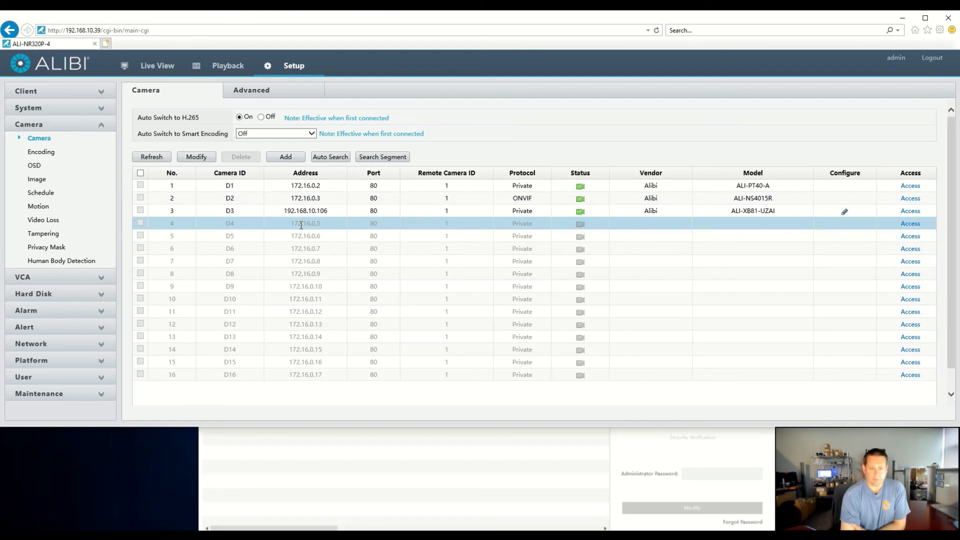
pyautogui.click(198, 158)
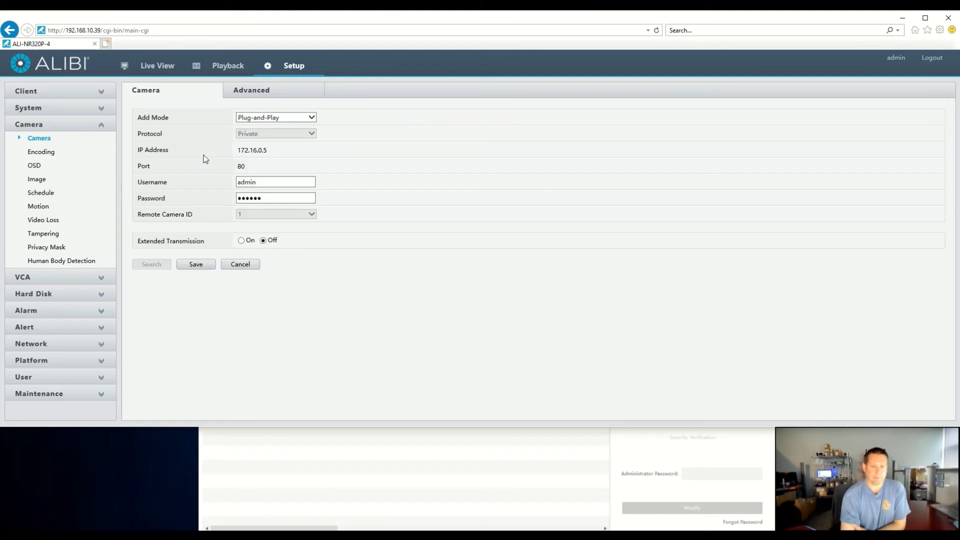
pyautogui.click(277, 118)
pyautogui.click(282, 125)
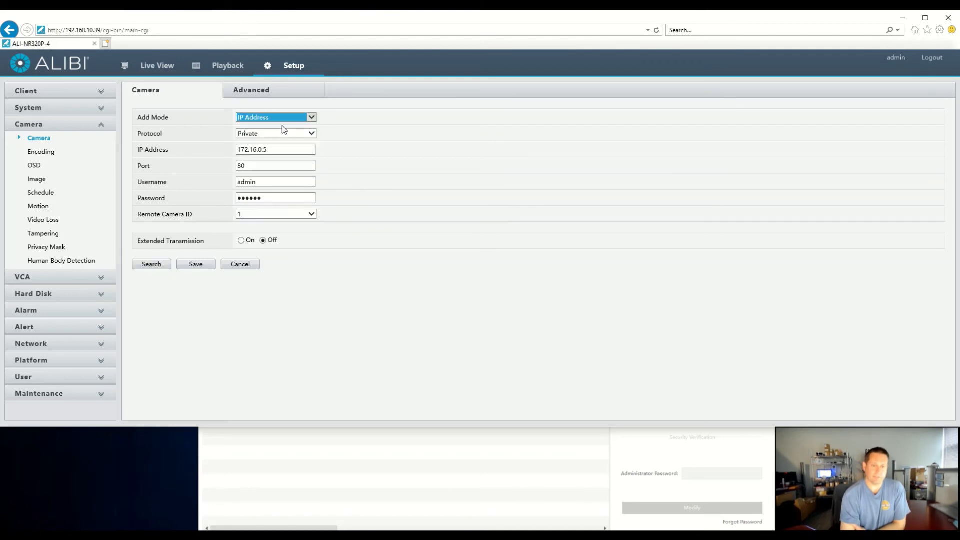
pyautogui.click(267, 135)
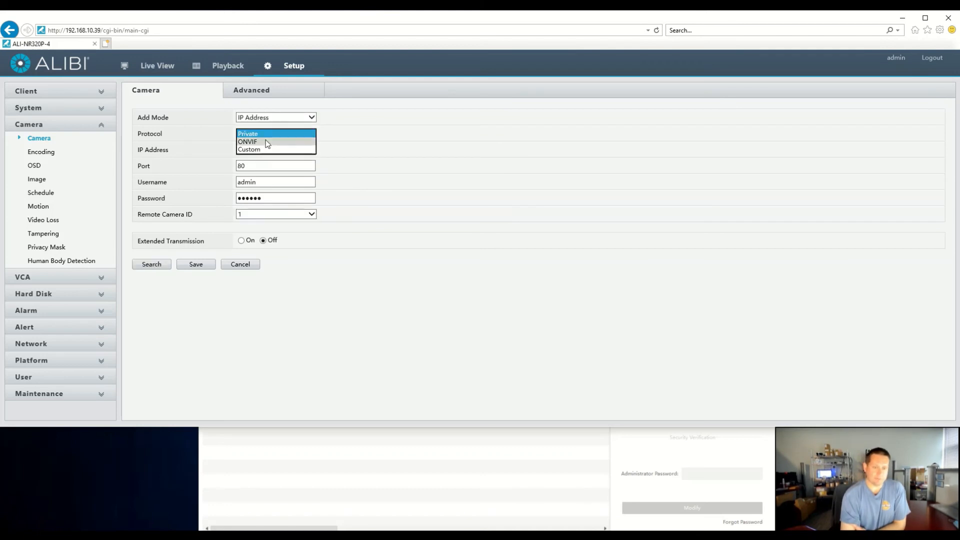
pyautogui.click(267, 142)
# Search the network for cameras and choose the ALI-NS2023R at 192.168.10.41 for channel D4.
pyautogui.moveTo(268, 149); pyautogui.dragTo(231, 147)
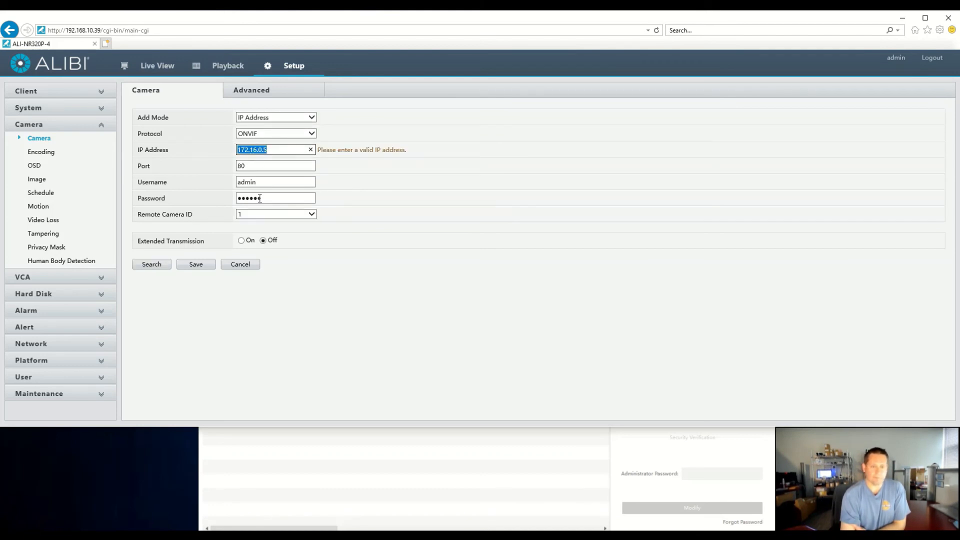
pyautogui.click(161, 266)
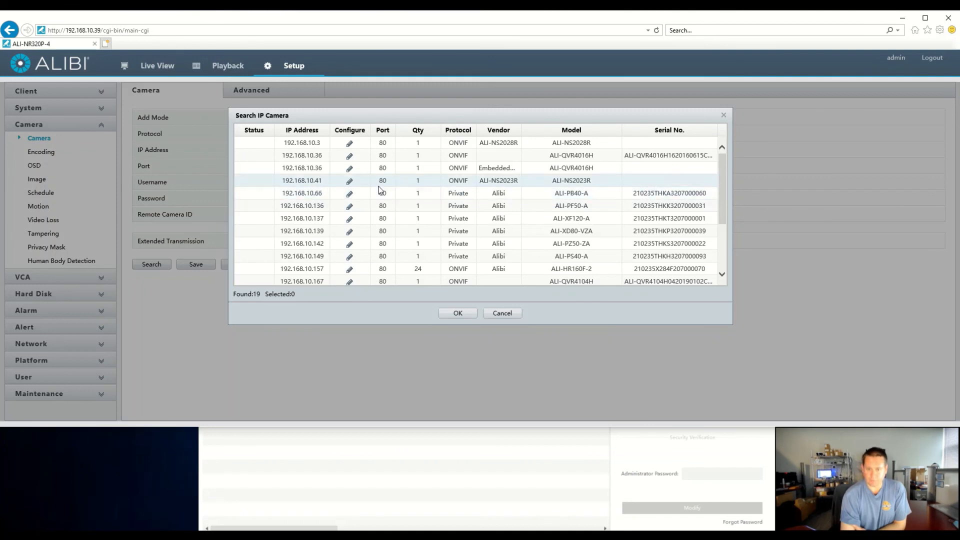
pyautogui.click(439, 182)
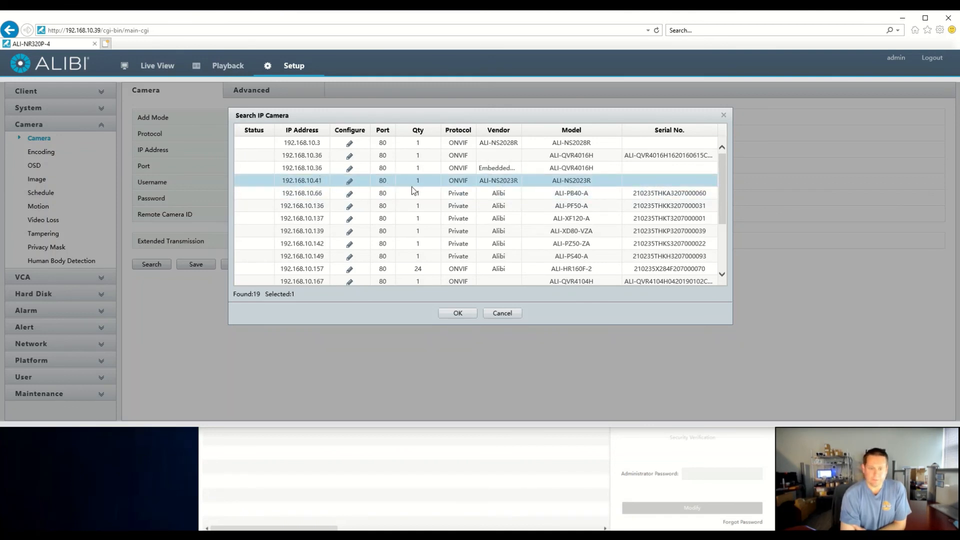
pyautogui.click(455, 314)
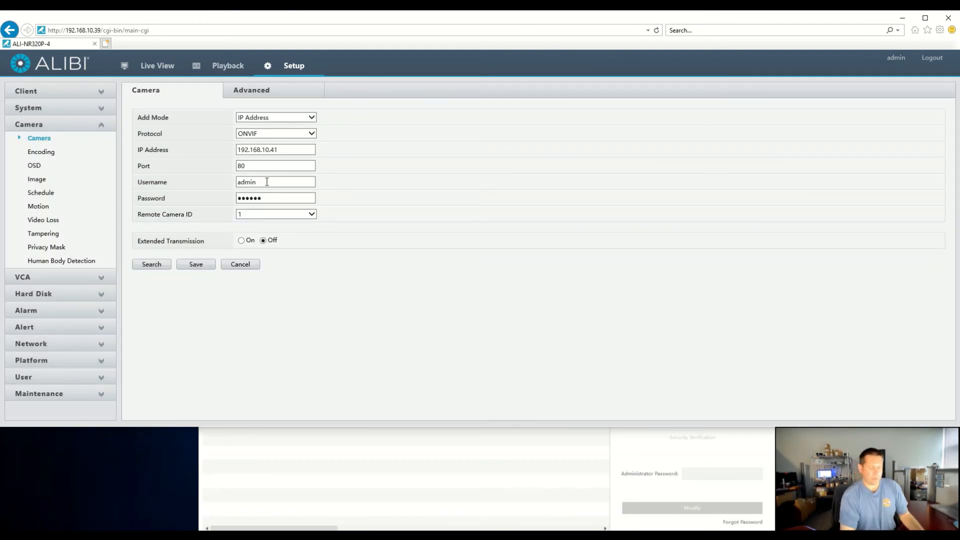
# Replace channel D4's password with the ONVIF camera's account password and save the channel.
pyautogui.click(267, 196)
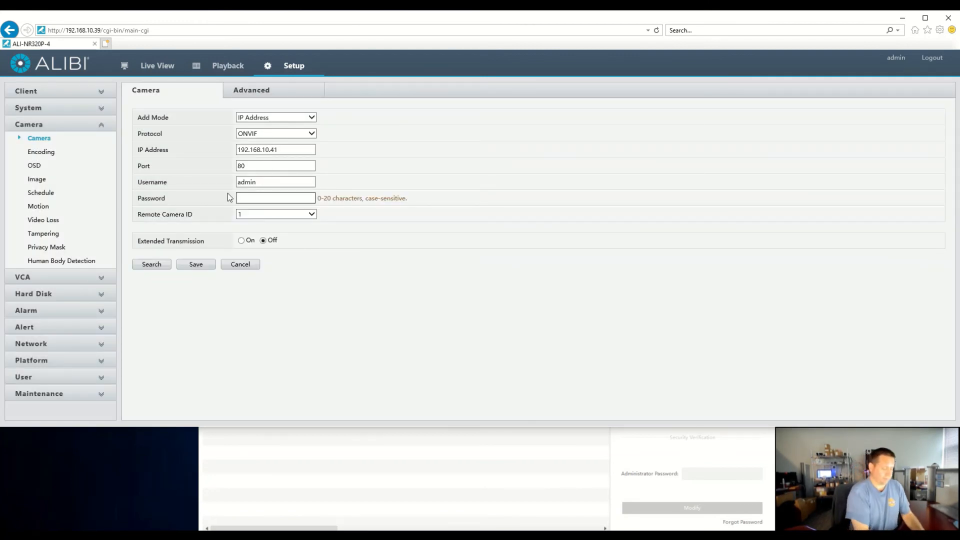
pyautogui.write('•••••••••')
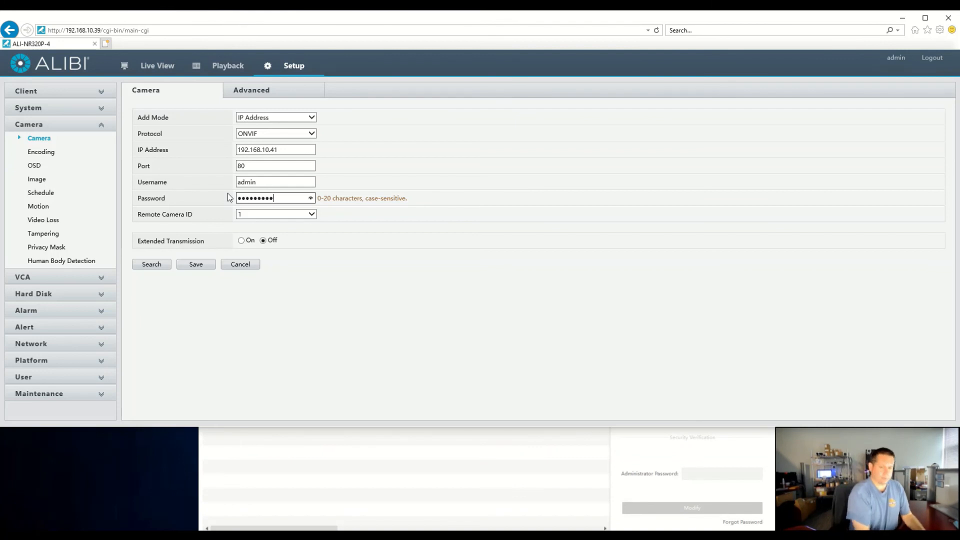
pyautogui.click(195, 265)
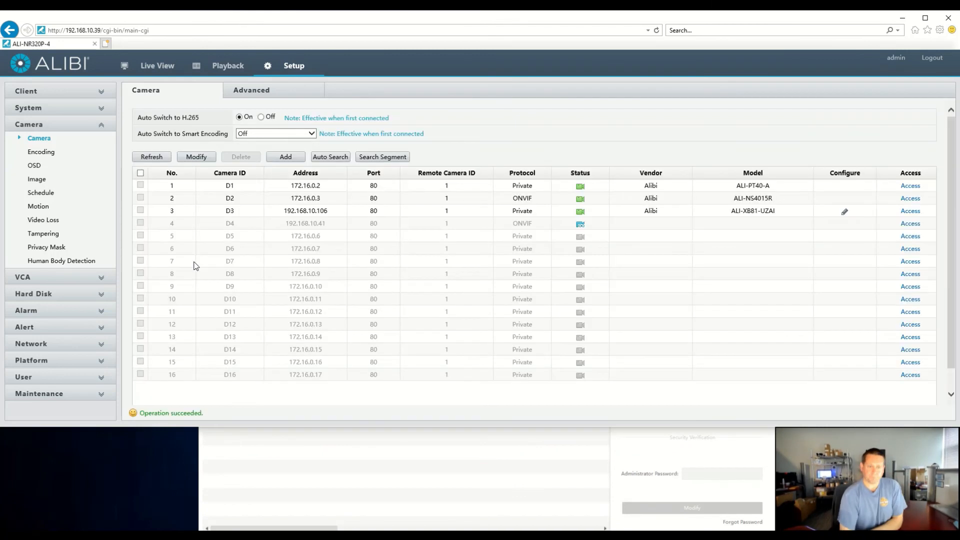
# Refresh the camera list repeatedly to check channel D4's connection status.
pyautogui.click(152, 157)
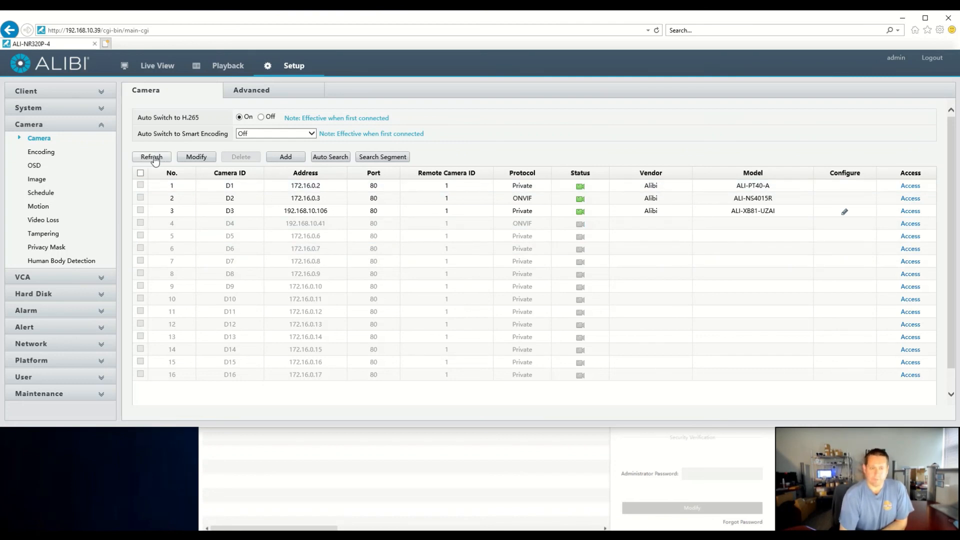
pyautogui.click(152, 158)
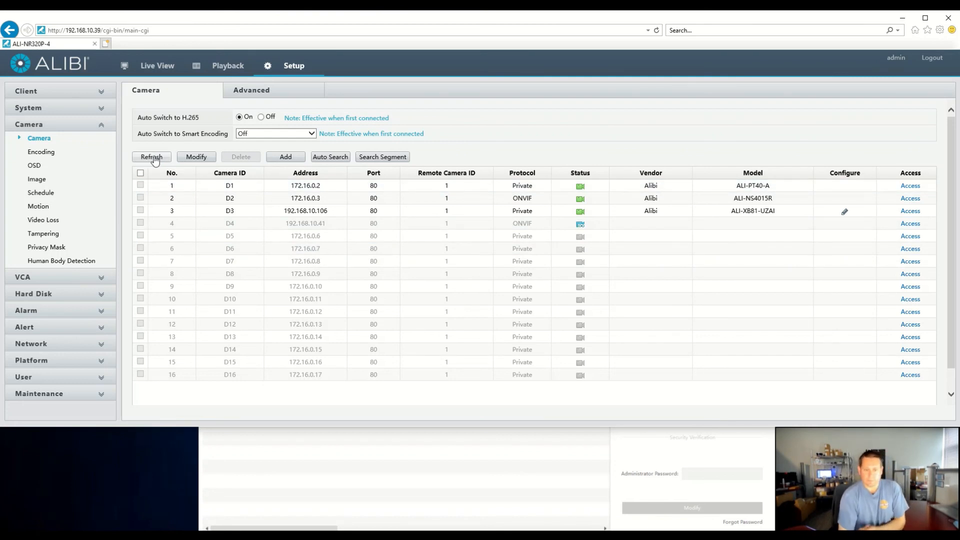
pyautogui.click(154, 158)
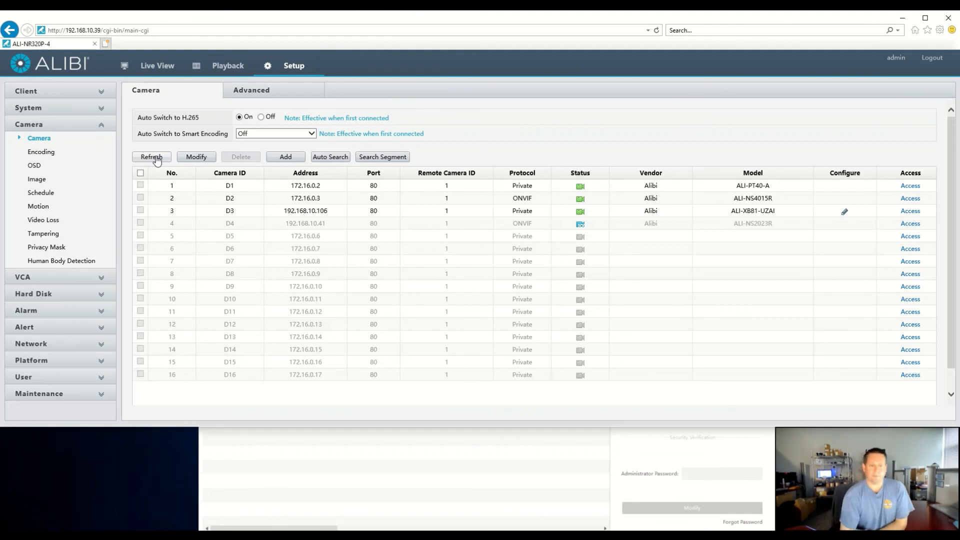
pyautogui.click(154, 158)
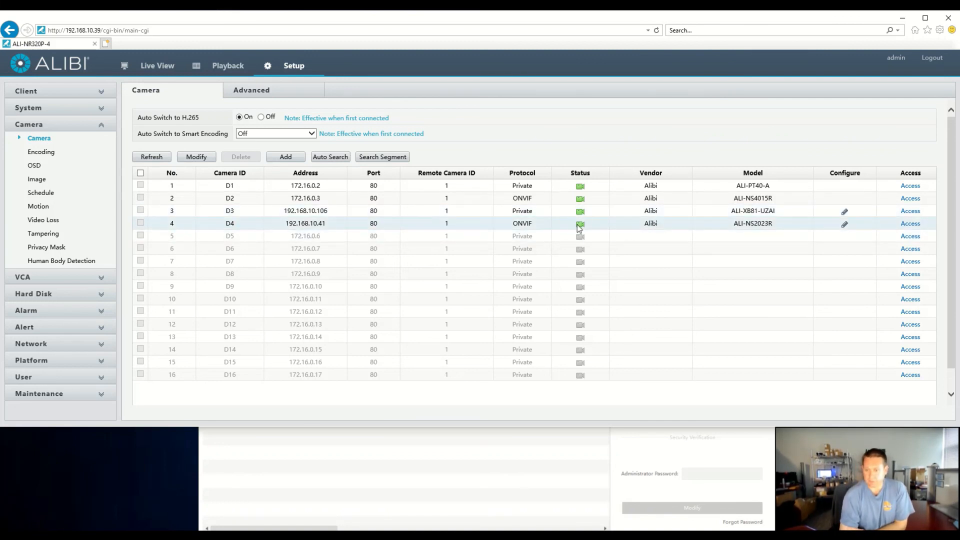
# Switch to Live View and start the video of ALI-PT40-A, IP Camera 02, ALI-XB81-UZAI and IP Camera 04.
pyautogui.click(157, 67)
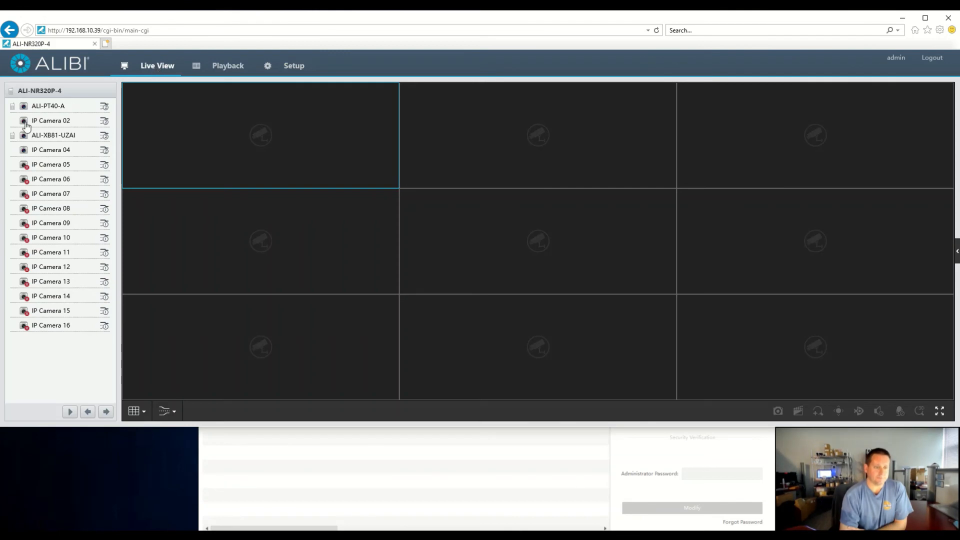
pyautogui.doubleClick(61, 106)
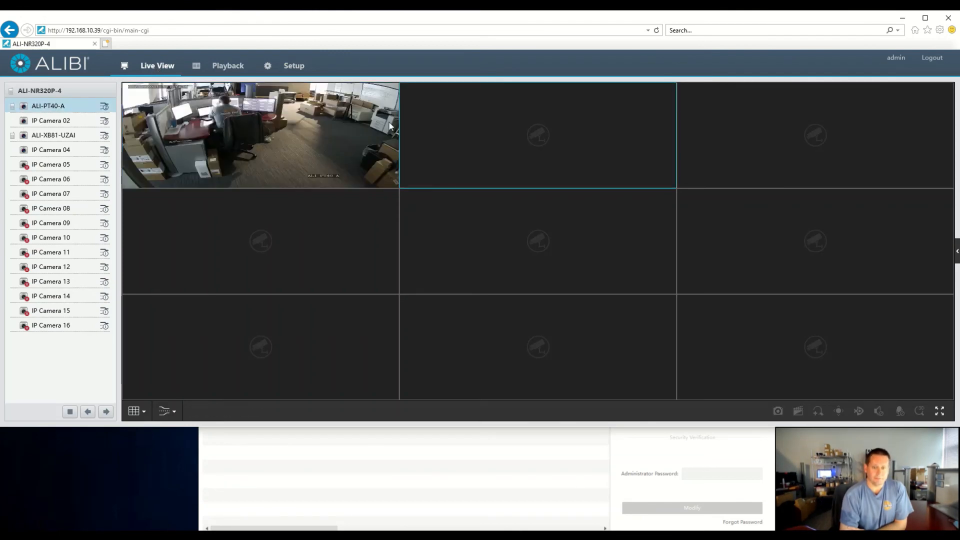
pyautogui.doubleClick(20, 122)
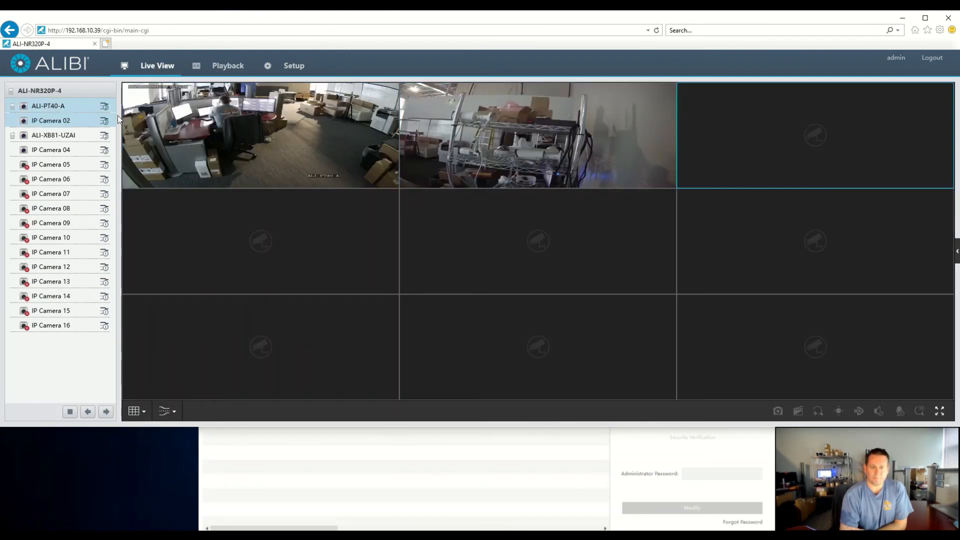
pyautogui.doubleClick(31, 136)
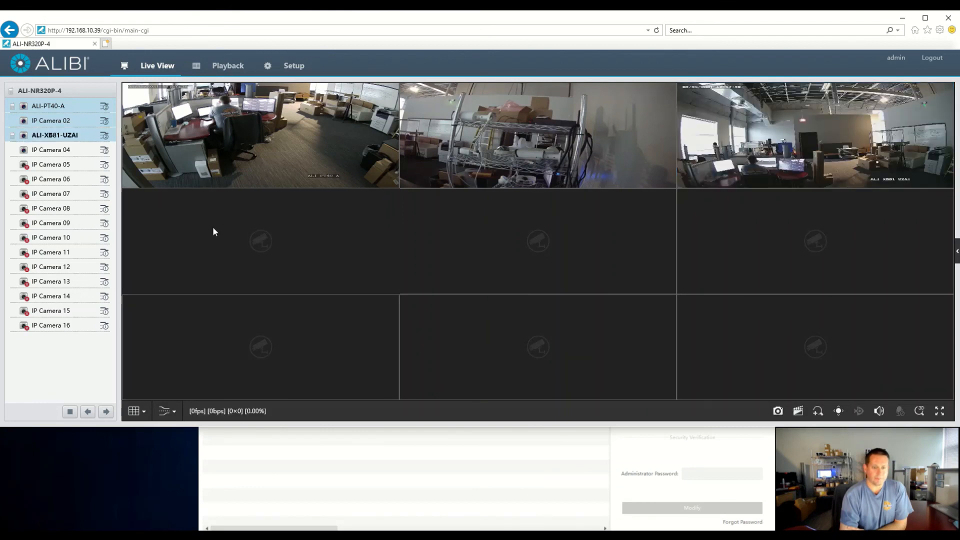
pyautogui.doubleClick(24, 150)
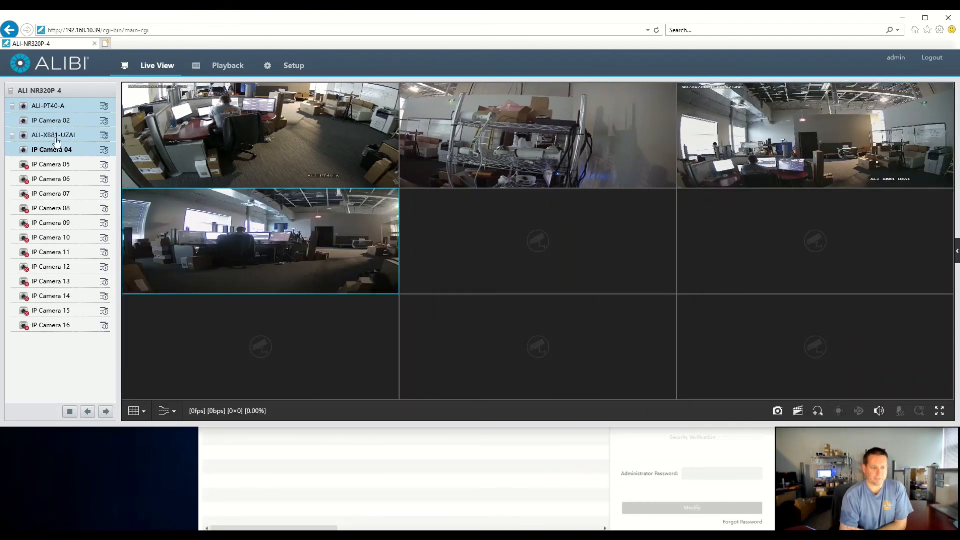